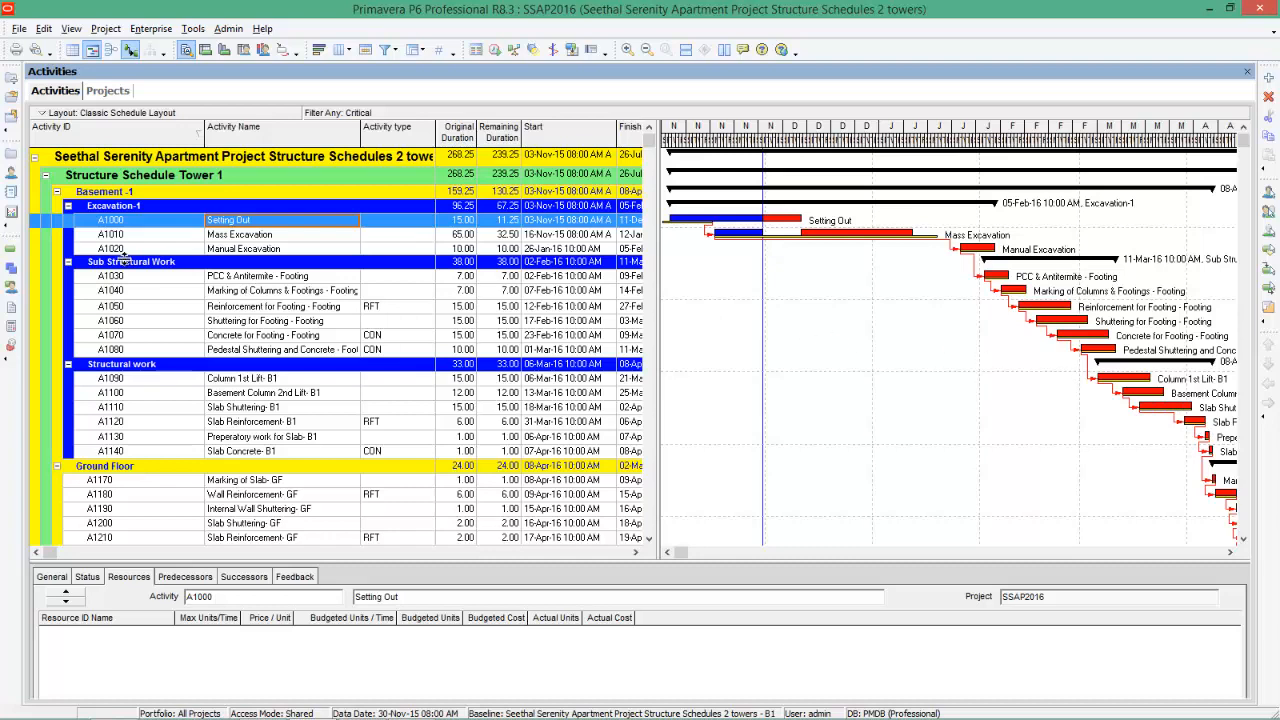
Open the project's resources and examine the units and prices of materials such as RMC 7.5, 10mm, Cover block 40mm and 50mm
left_click(12, 173)
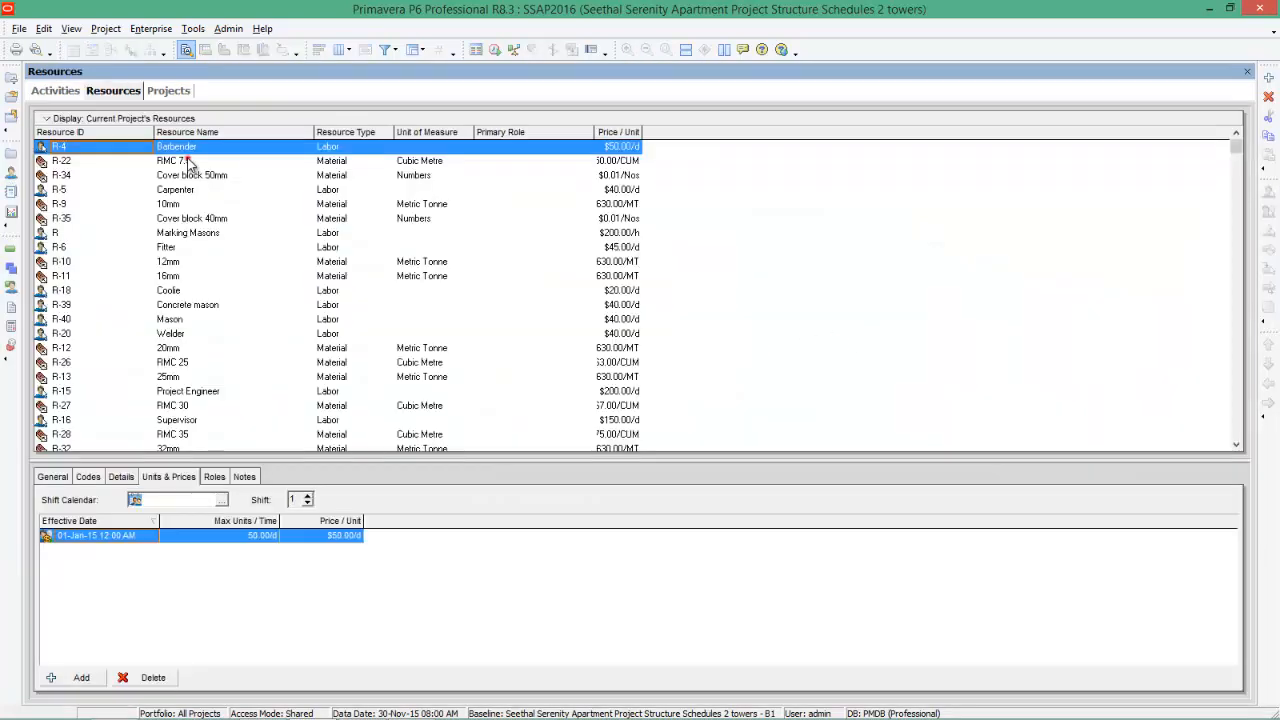
left_click(186, 161)
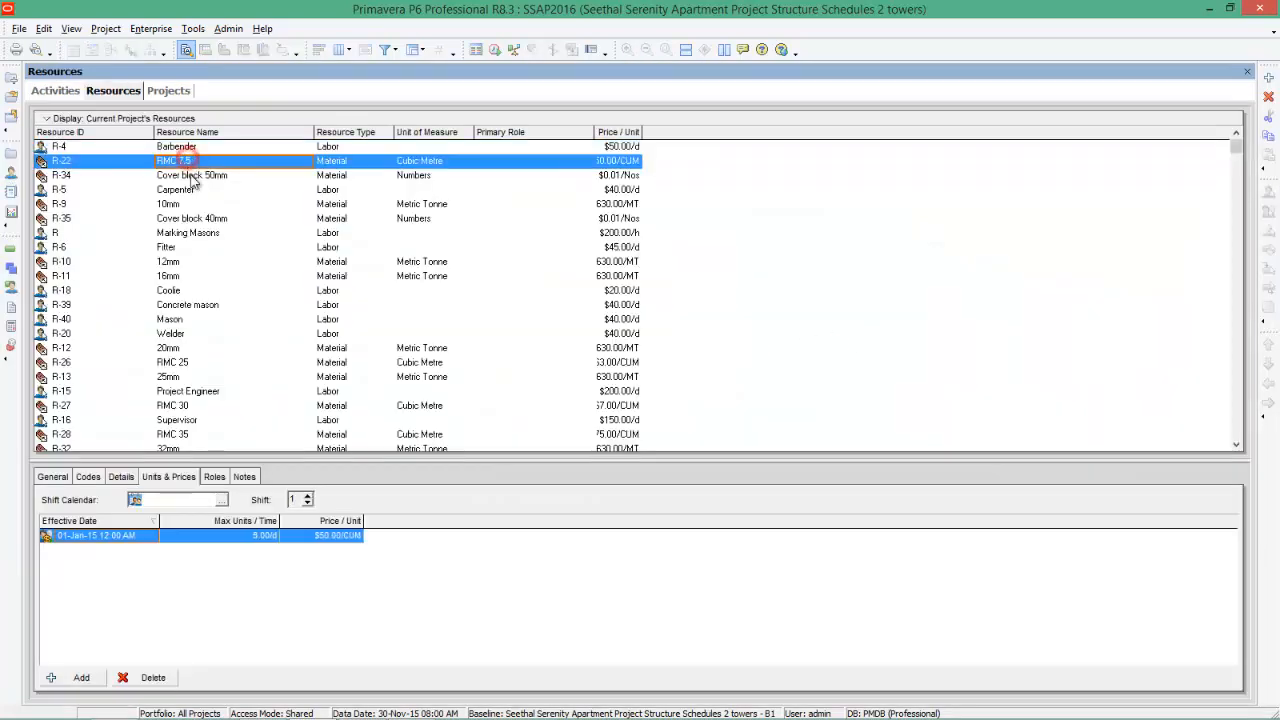
left_click(190, 175)
left_click(191, 188)
left_click(184, 204)
left_click(186, 218)
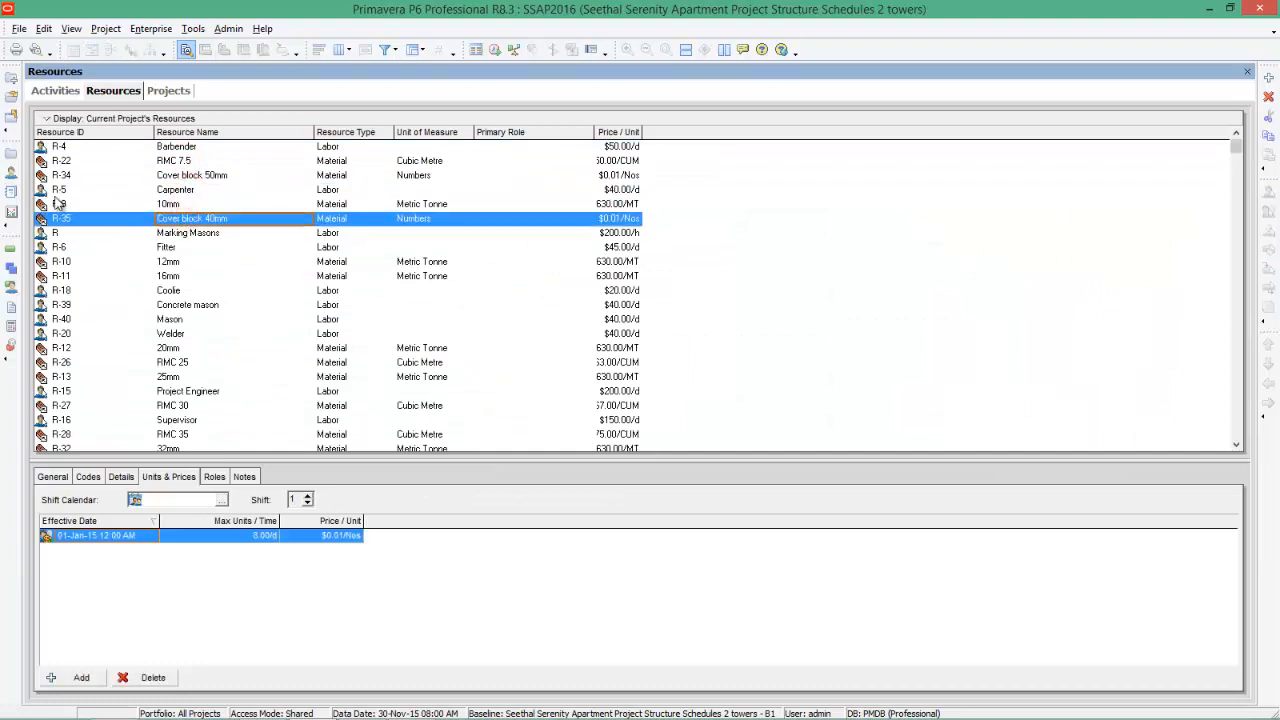
left_click(196, 162)
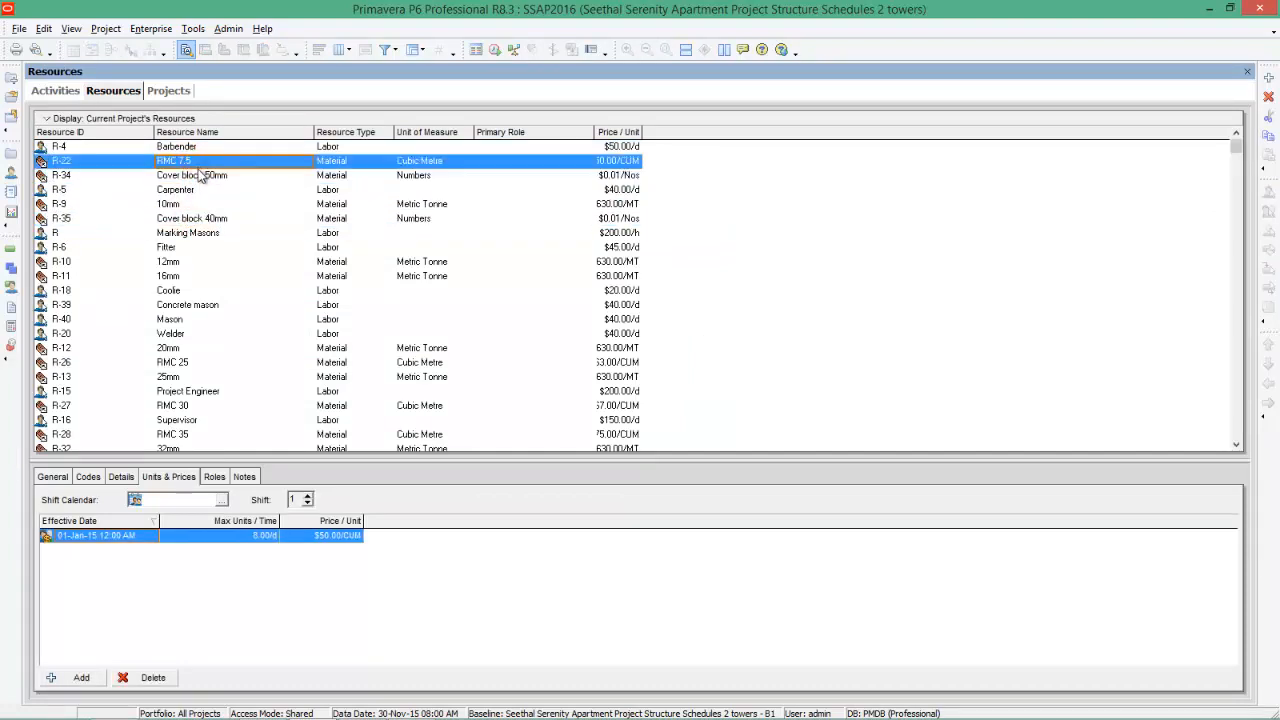
left_click(199, 177)
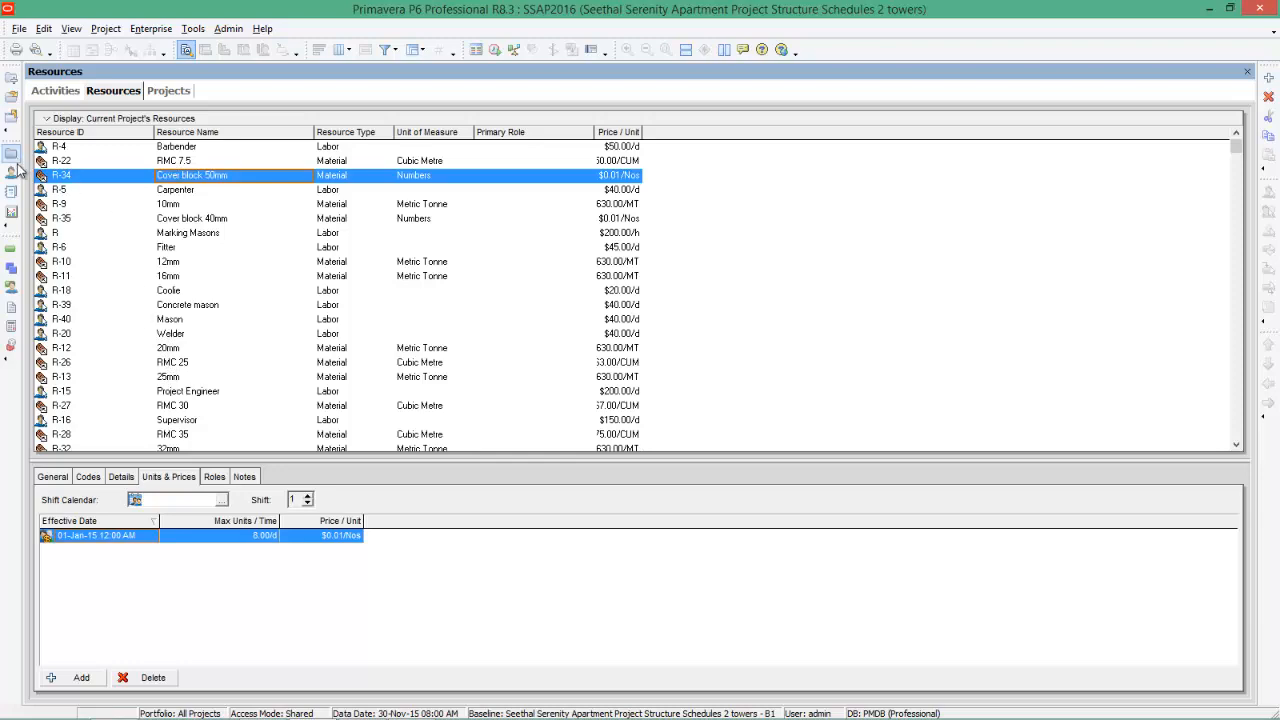
Return to the activities and review the resources assigned to the footing PCC, column marking and reinforcement activities, including the bar sizes
left_click(58, 91)
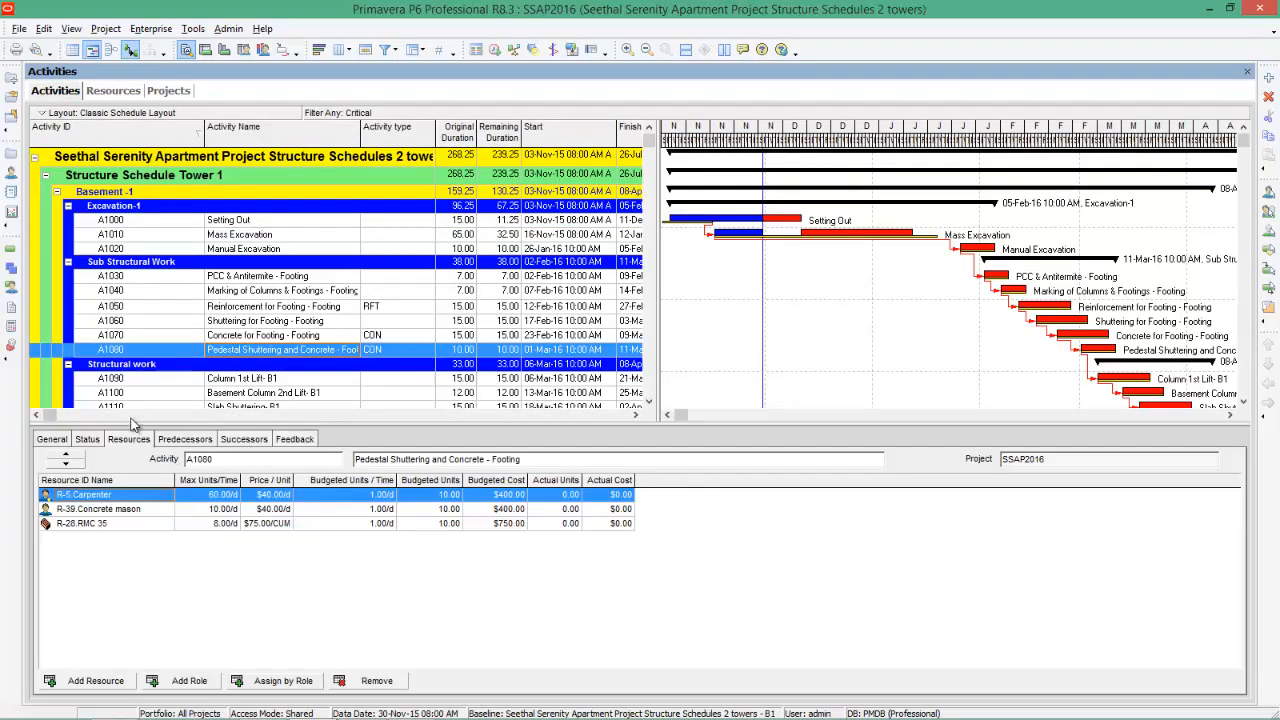
left_click(243, 276)
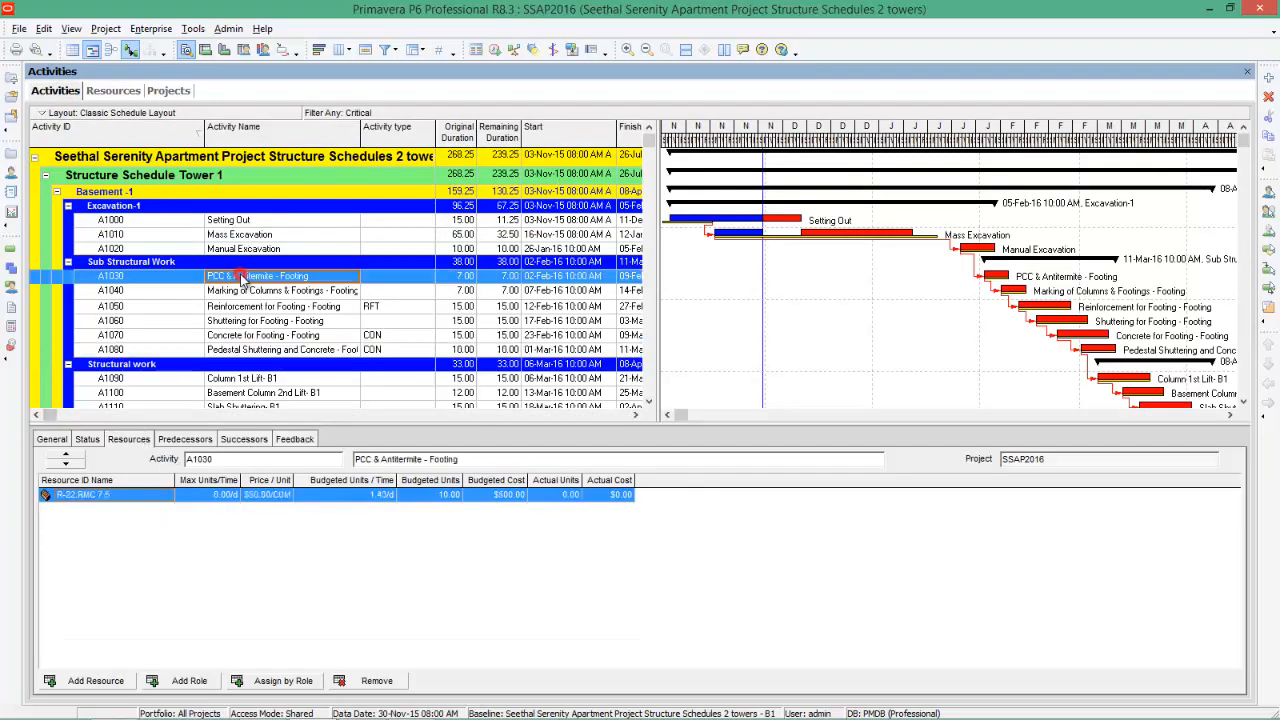
left_click(243, 290)
left_click(247, 308)
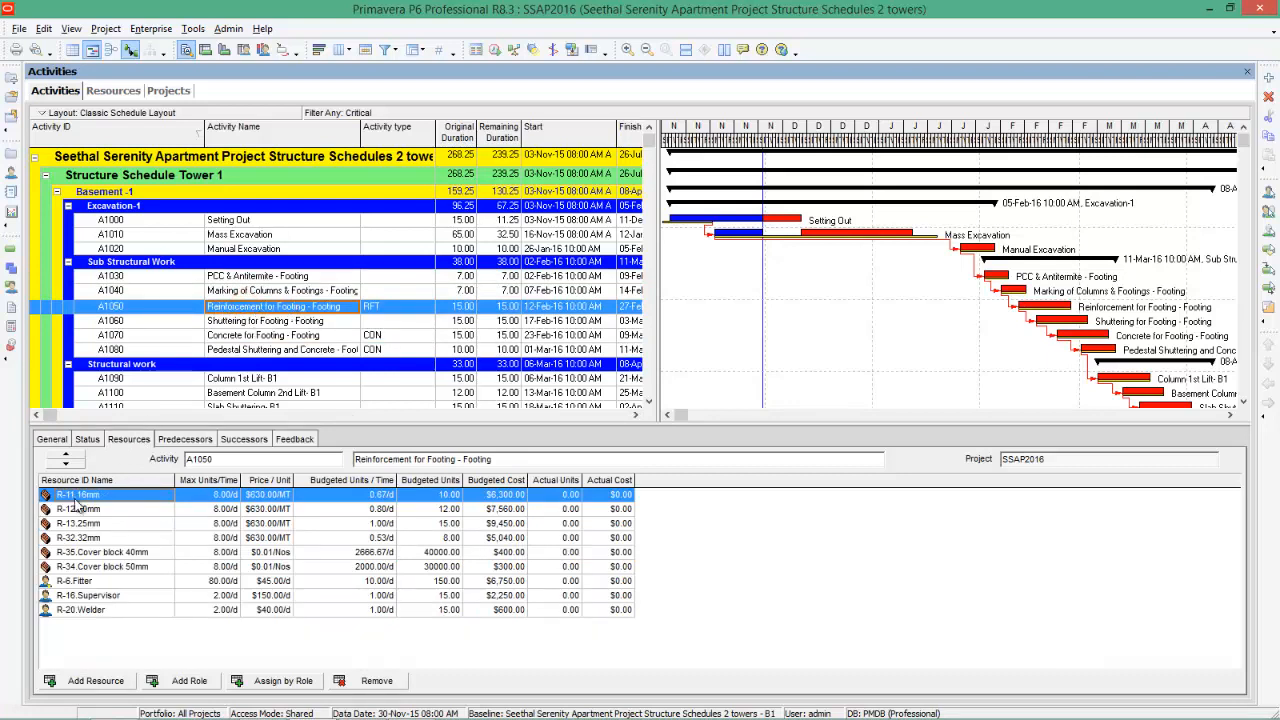
left_click(108, 509)
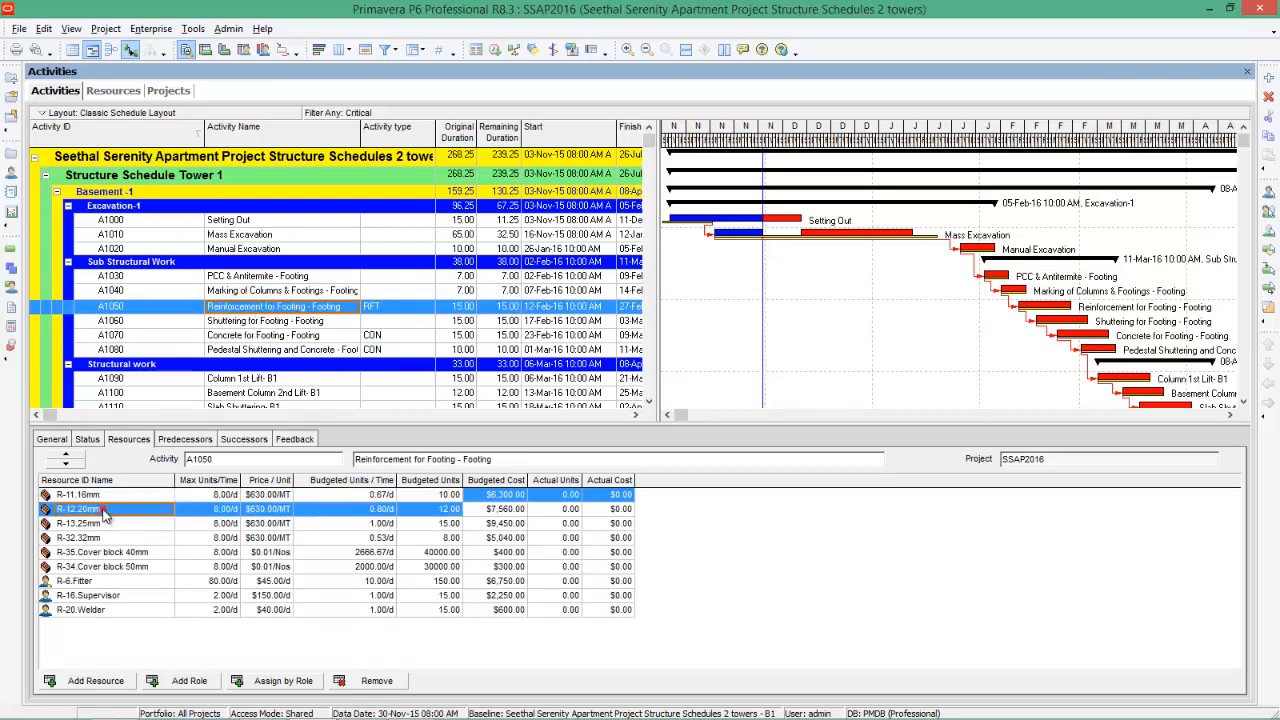
left_click(105, 524)
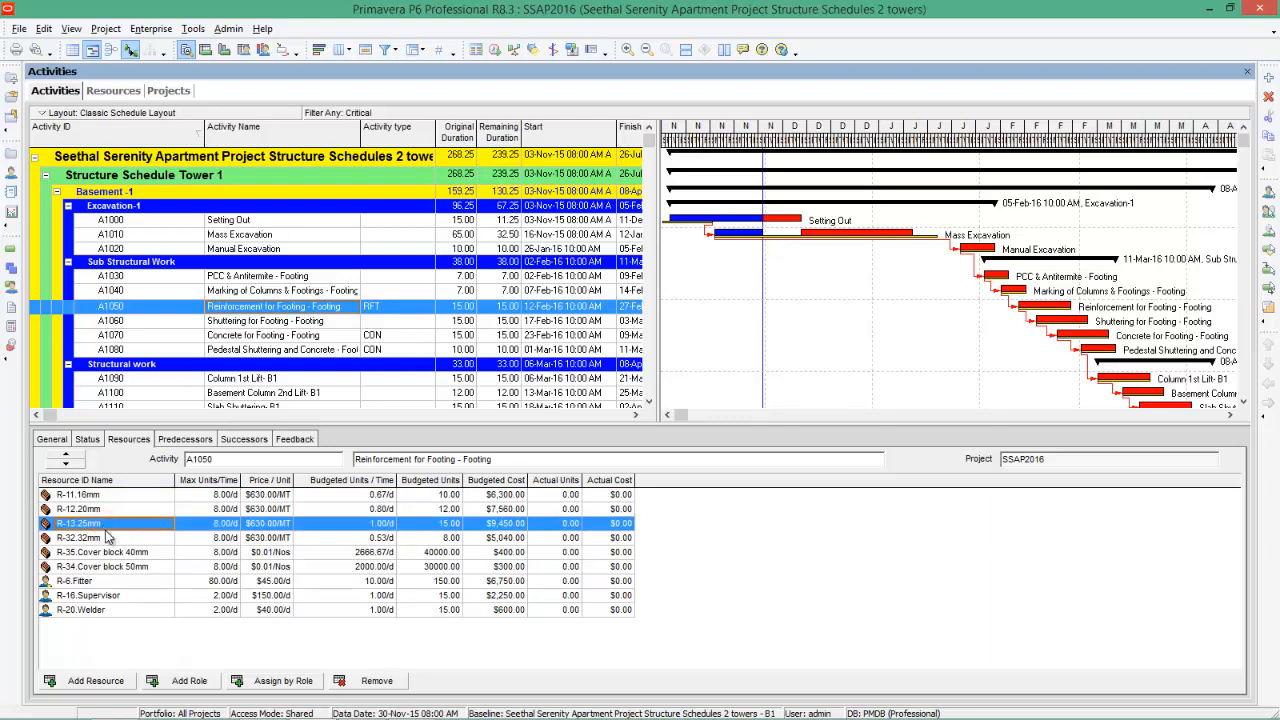
left_click(108, 539)
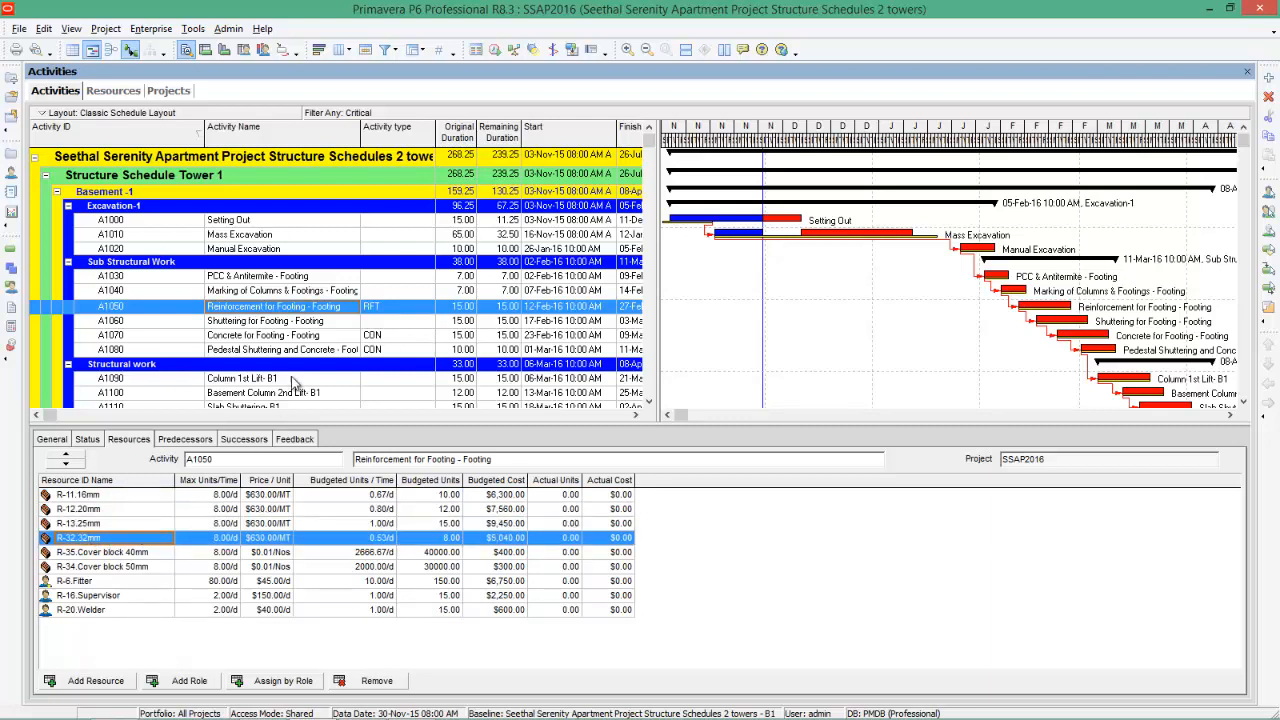
Review the RMC 25 and RMC 30 assignments of Concrete for Footing, including the budgeted units of RMC 25
left_click(270, 338)
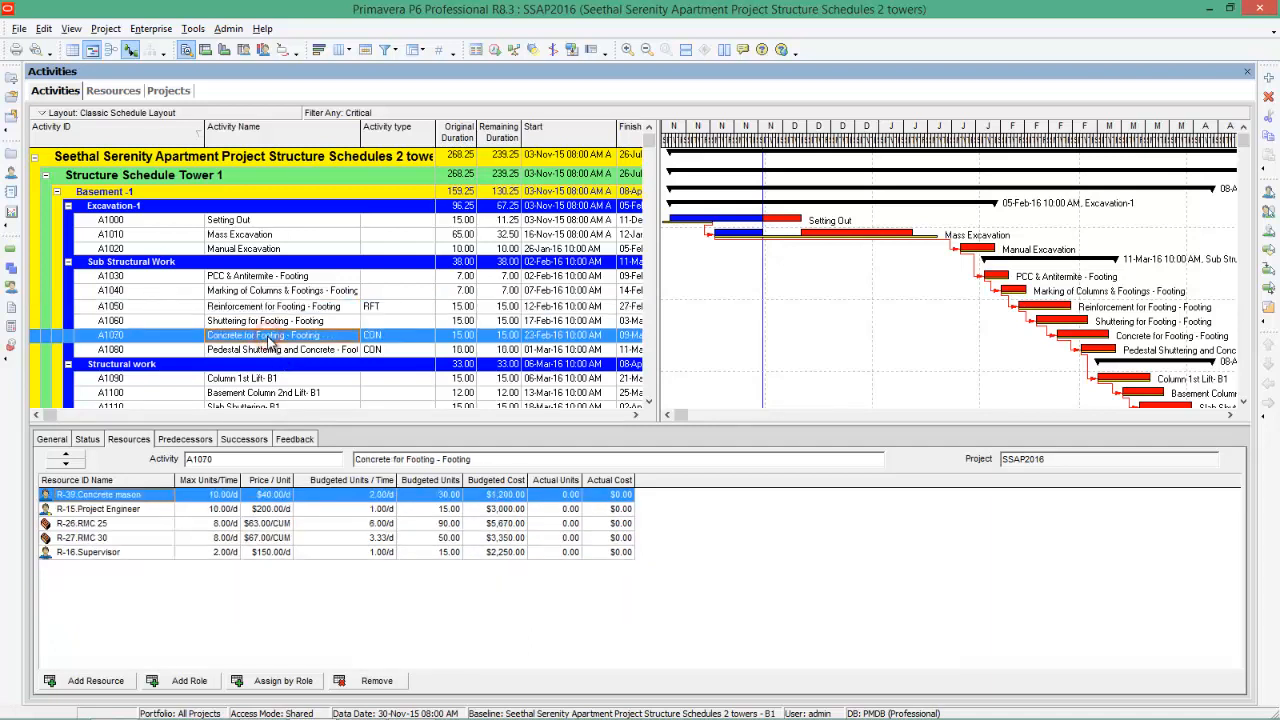
left_click(124, 526)
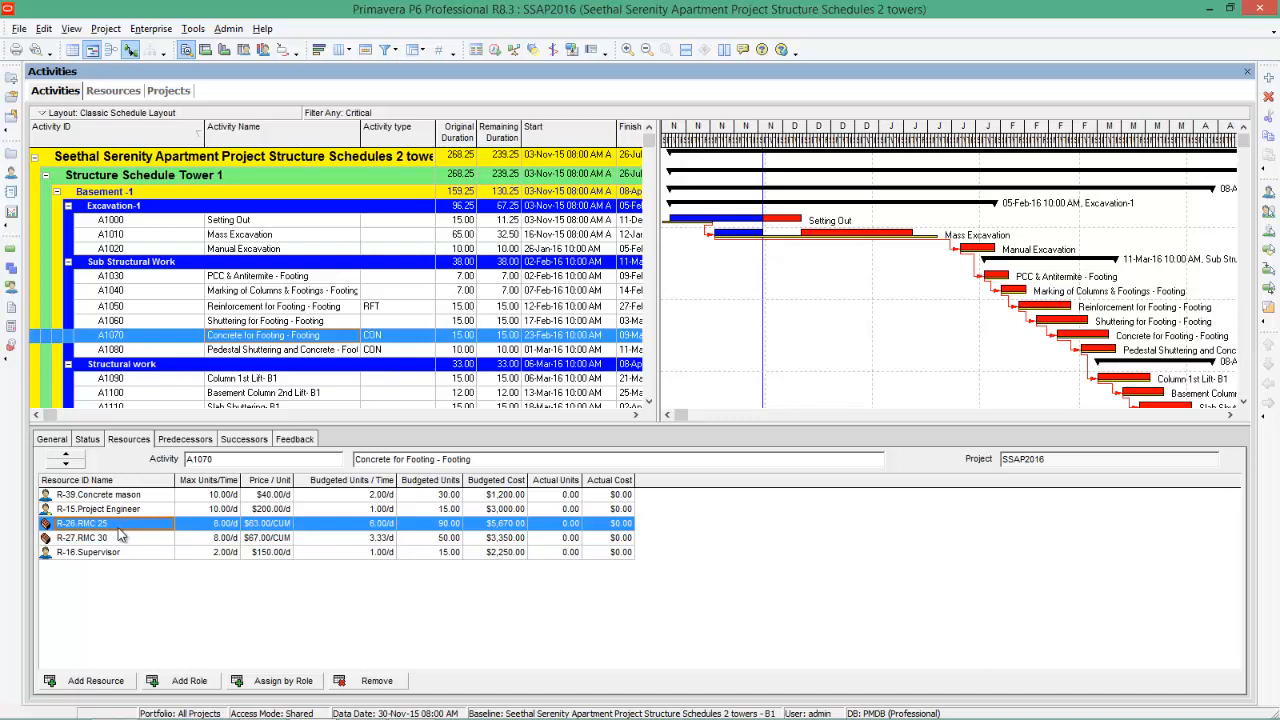
left_click(115, 540)
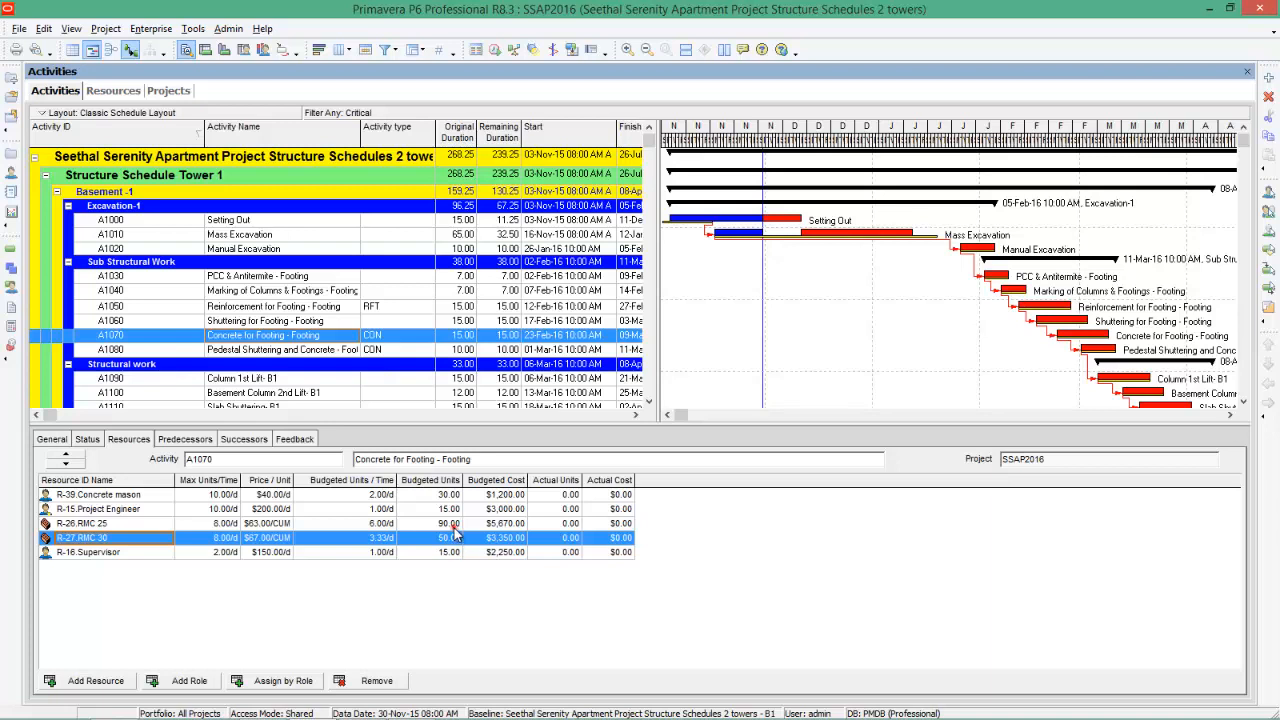
left_click(447, 524)
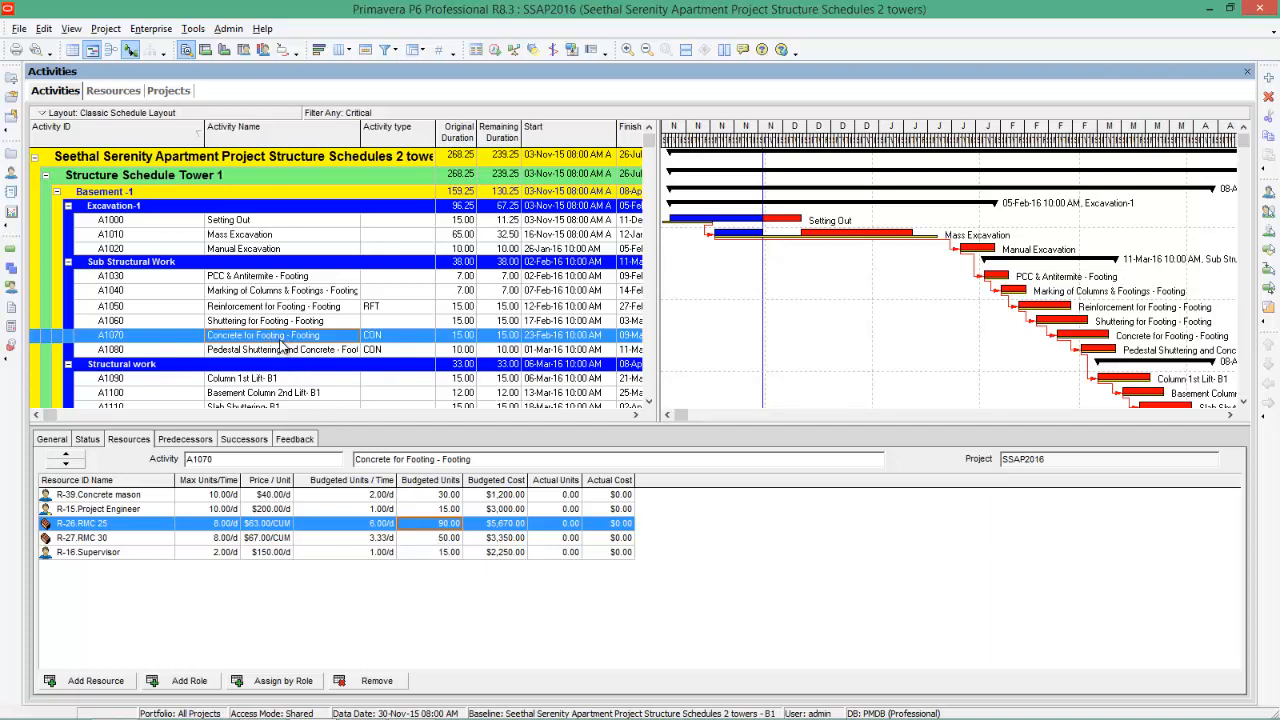
Open the resource assignments and look through the entries grouped by resource, up to the start of the list
left_click(12, 288)
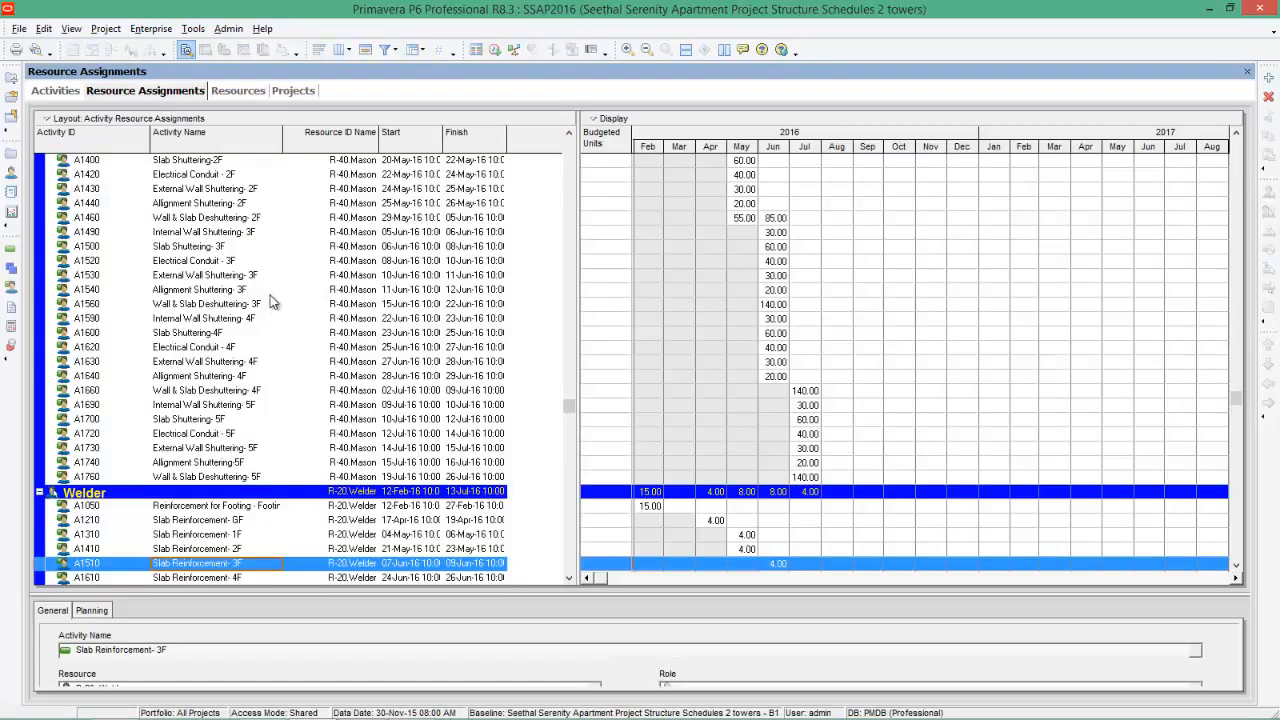
left_click(268, 291)
scroll(269, 295, "up", 7)
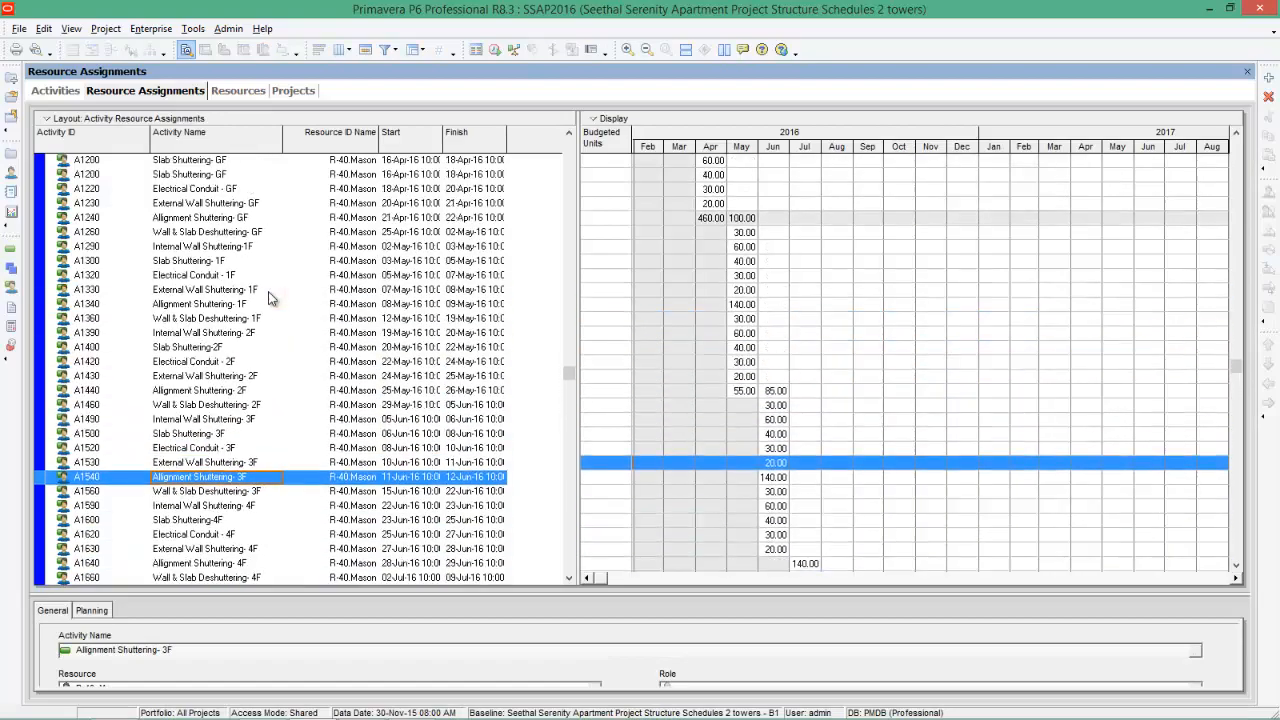
scroll(268, 295, "up", 10)
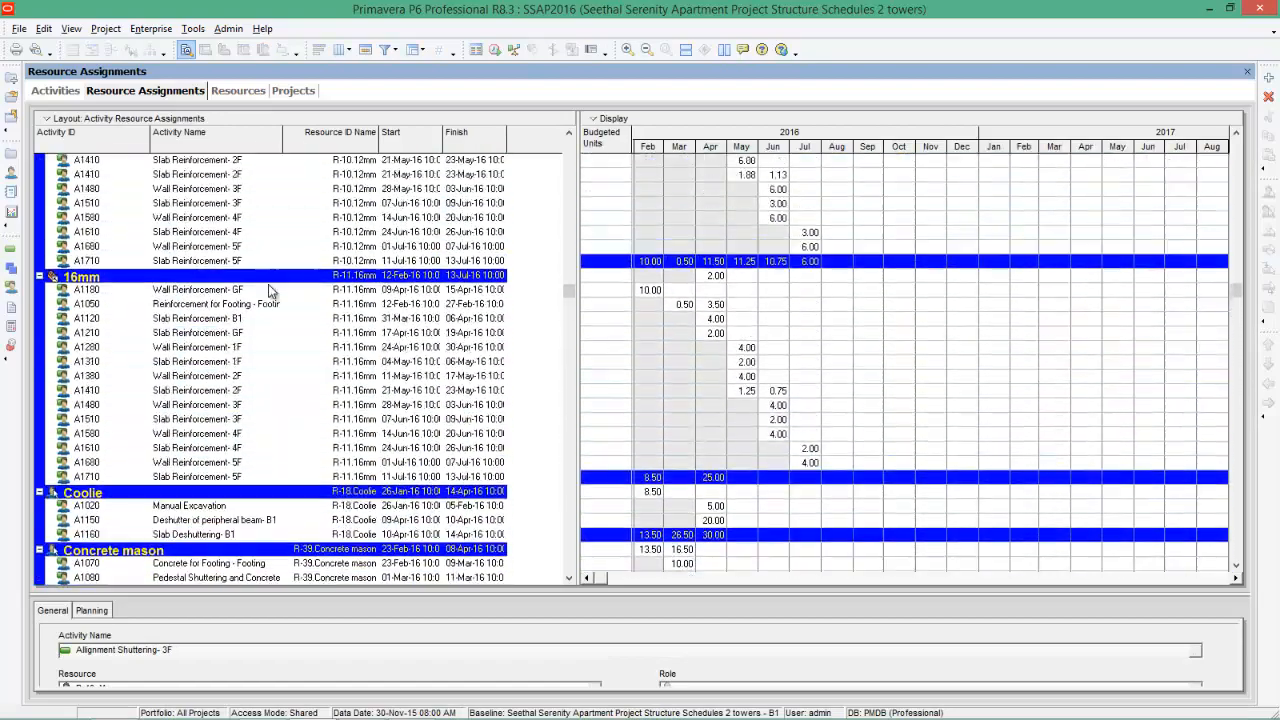
scroll(268, 289, "up", 10)
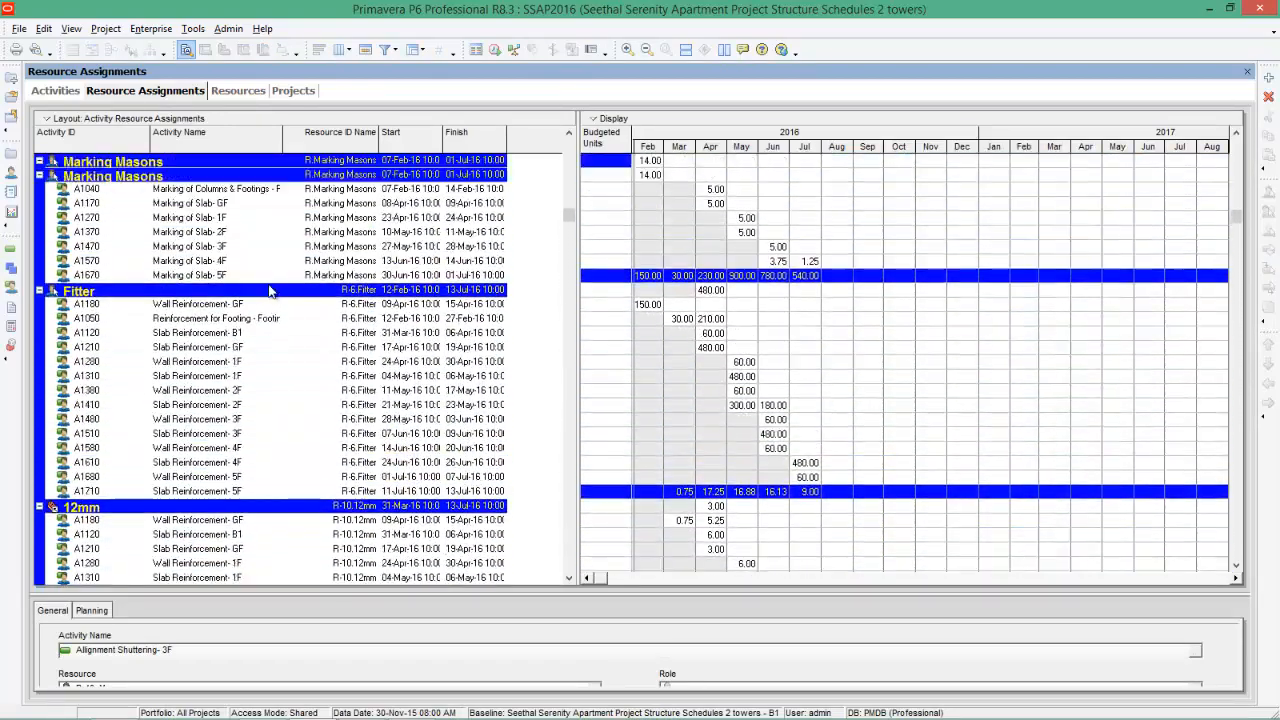
scroll(270, 288, "up", 7)
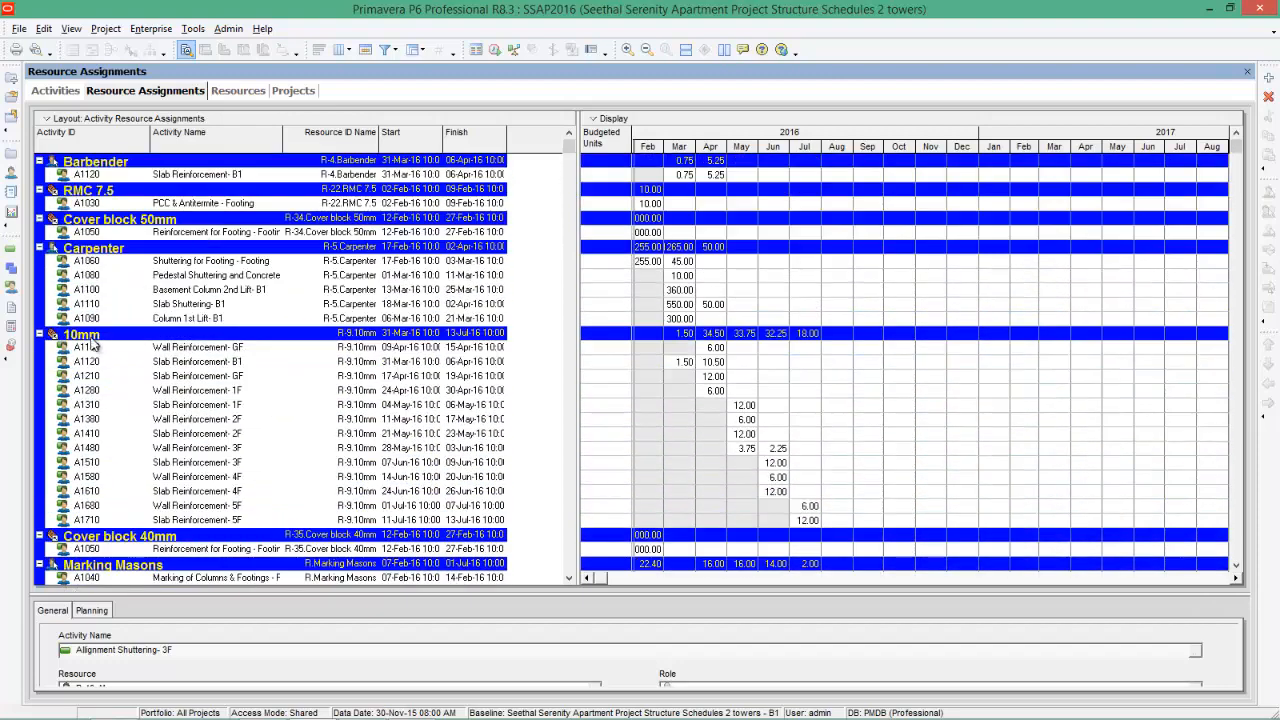
Examine the March and April budgeted units of Slab Reinforcement- B1 under the 10mm resource
left_click(90, 348)
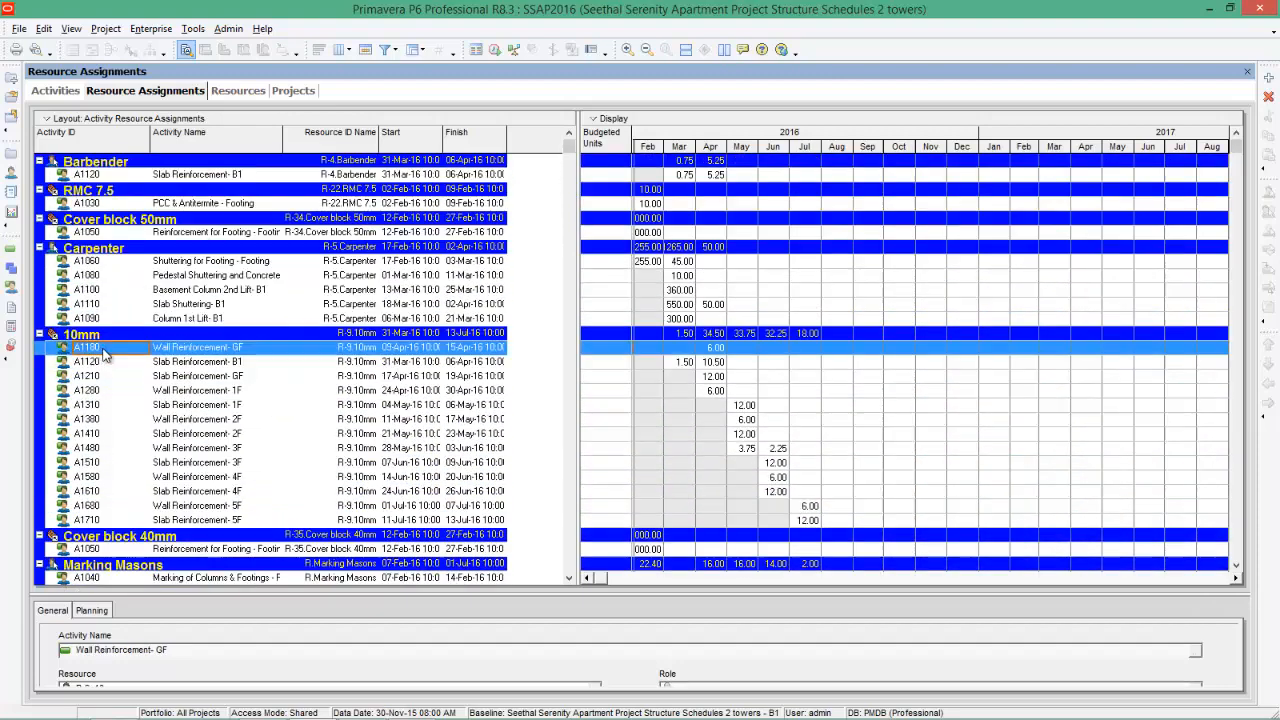
left_click(184, 364)
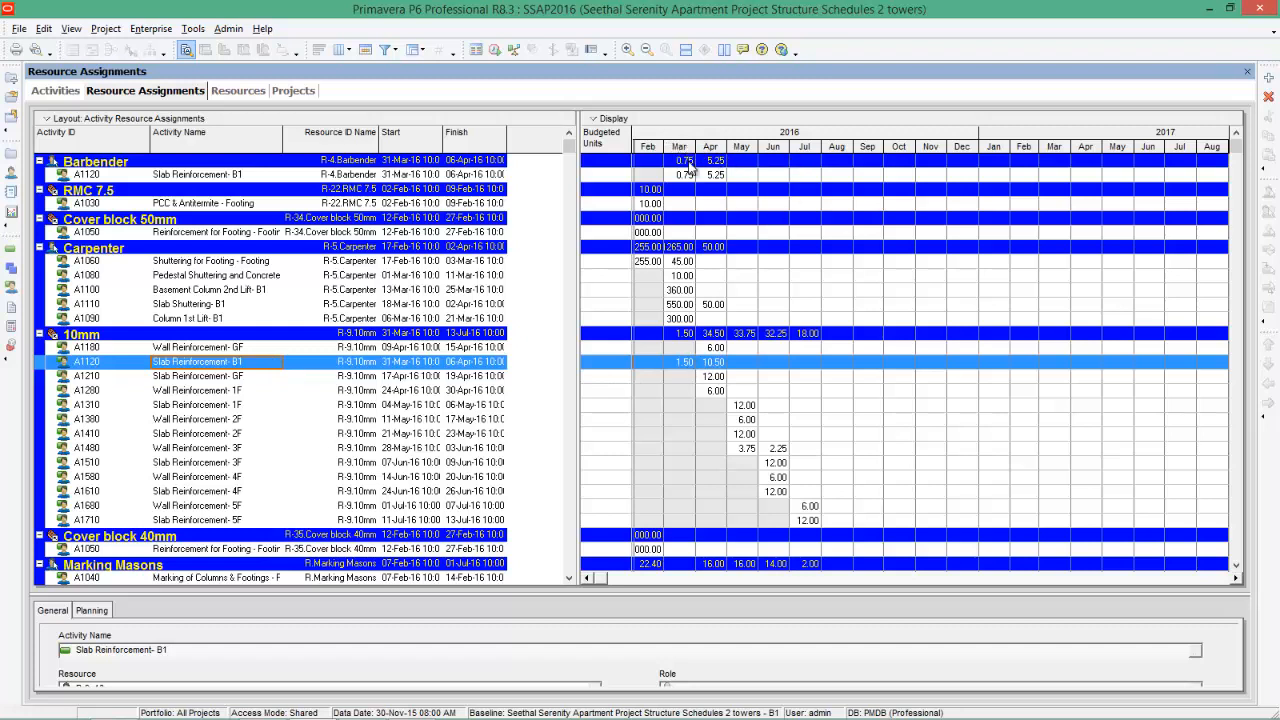
left_click(682, 363)
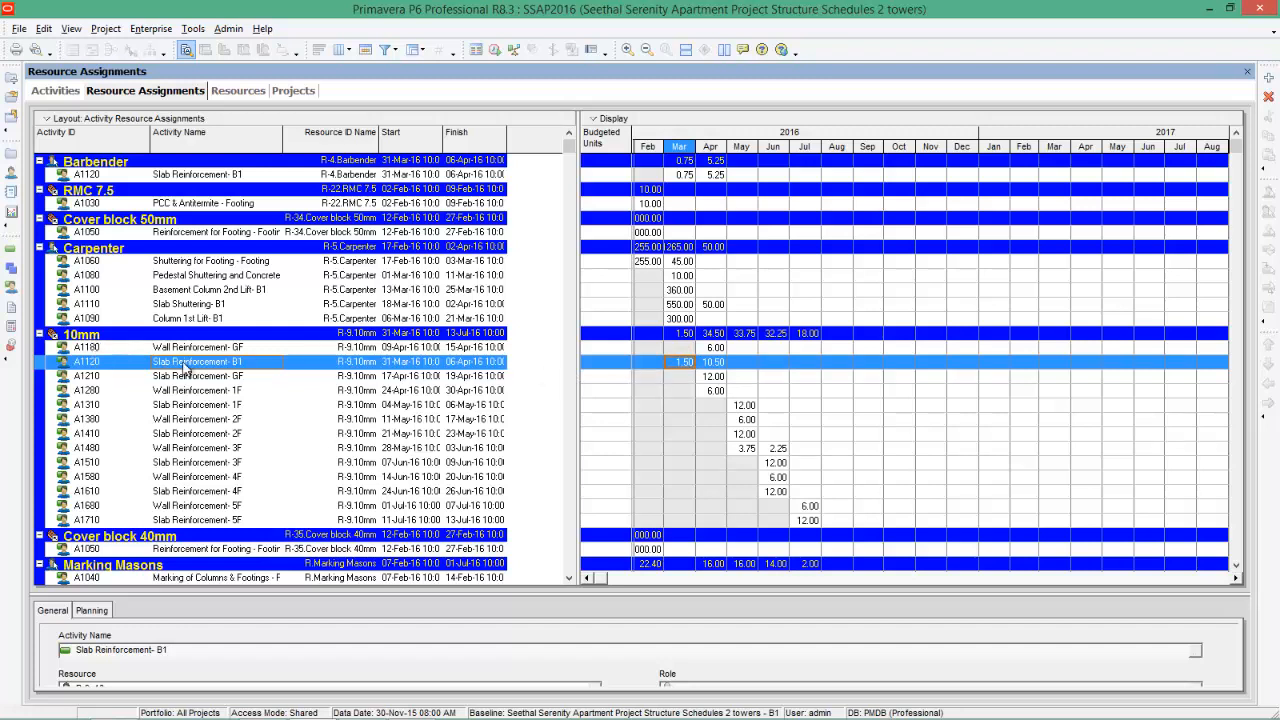
left_click(714, 362)
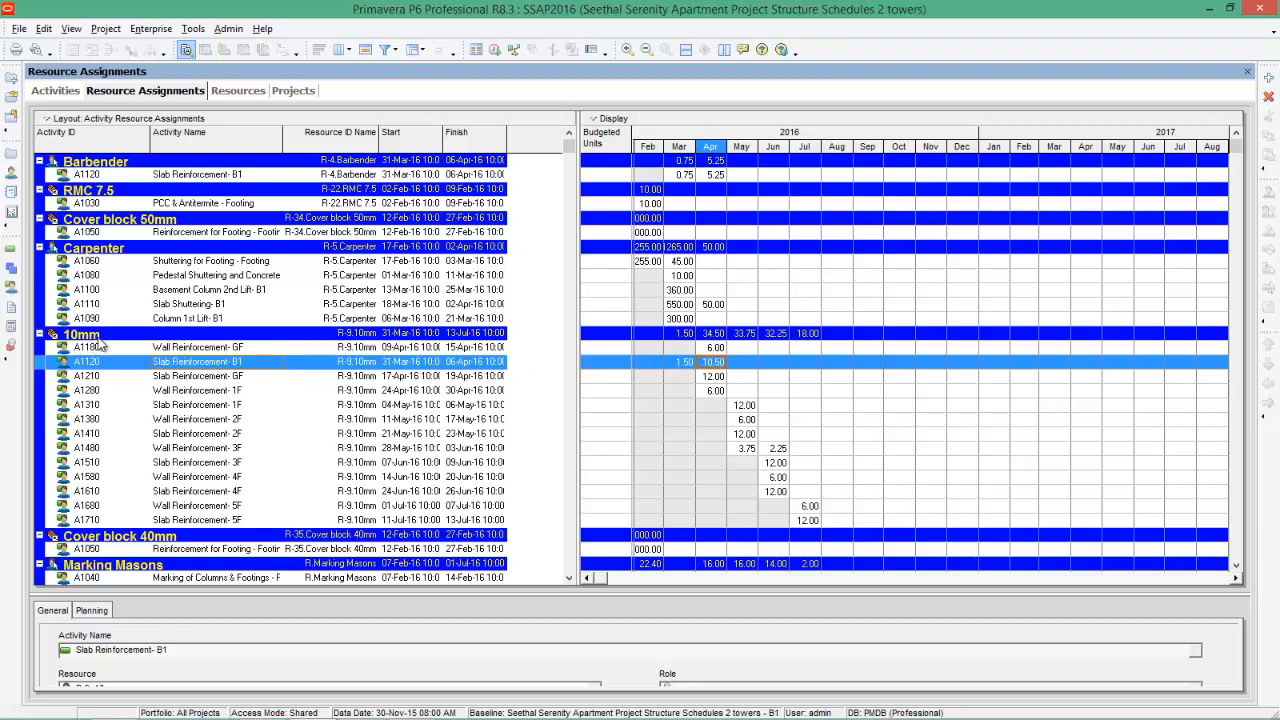
Check the total budgeted units of the 10mm resource for March, April and May
left_click(686, 337)
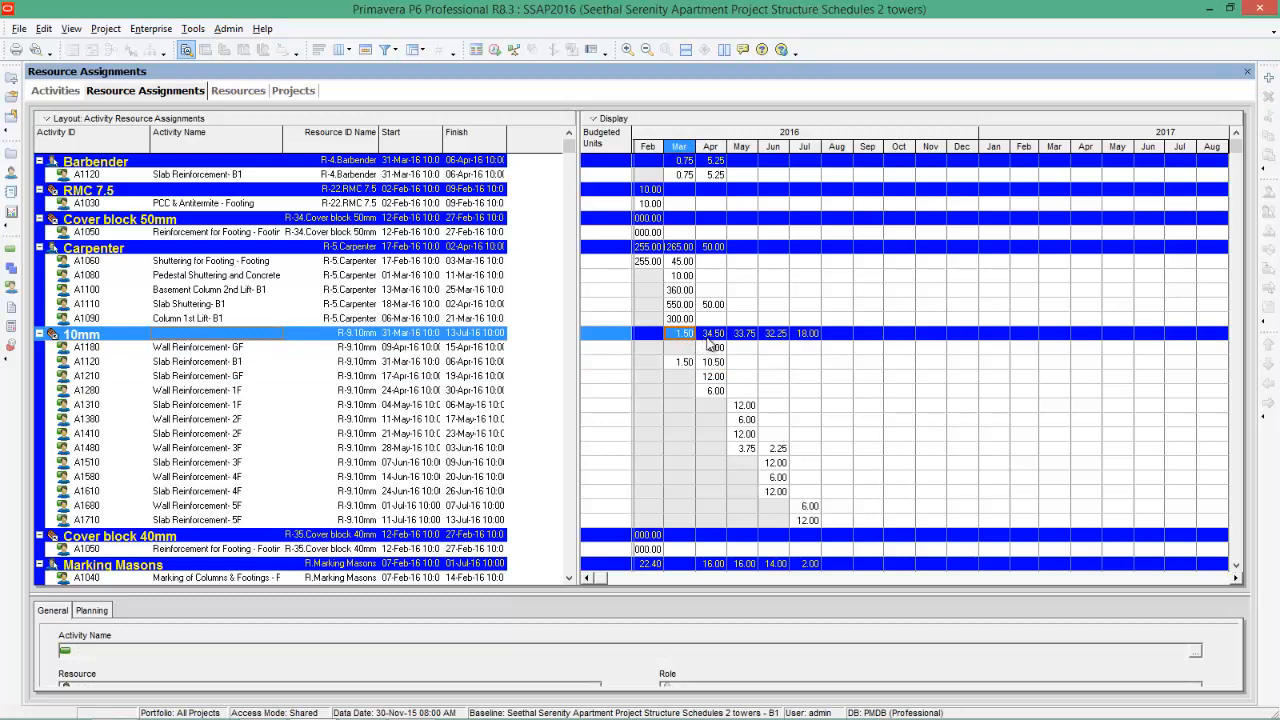
left_click(714, 337)
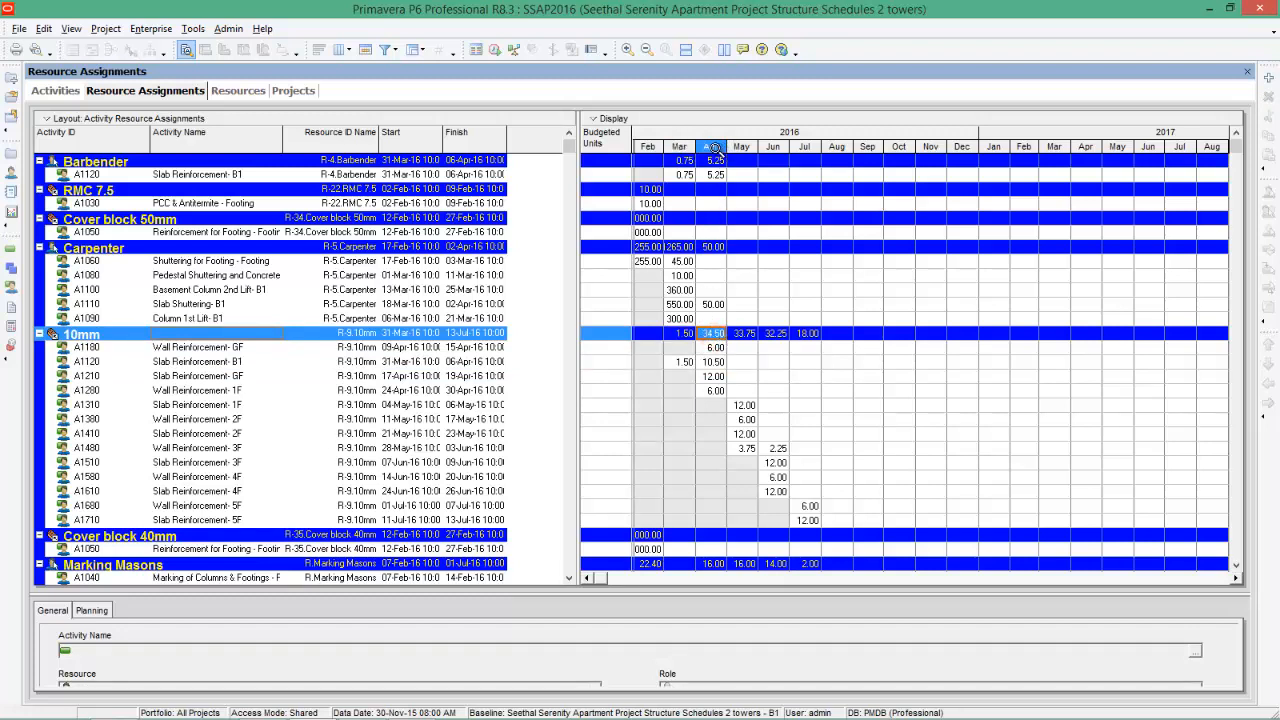
left_click(747, 334)
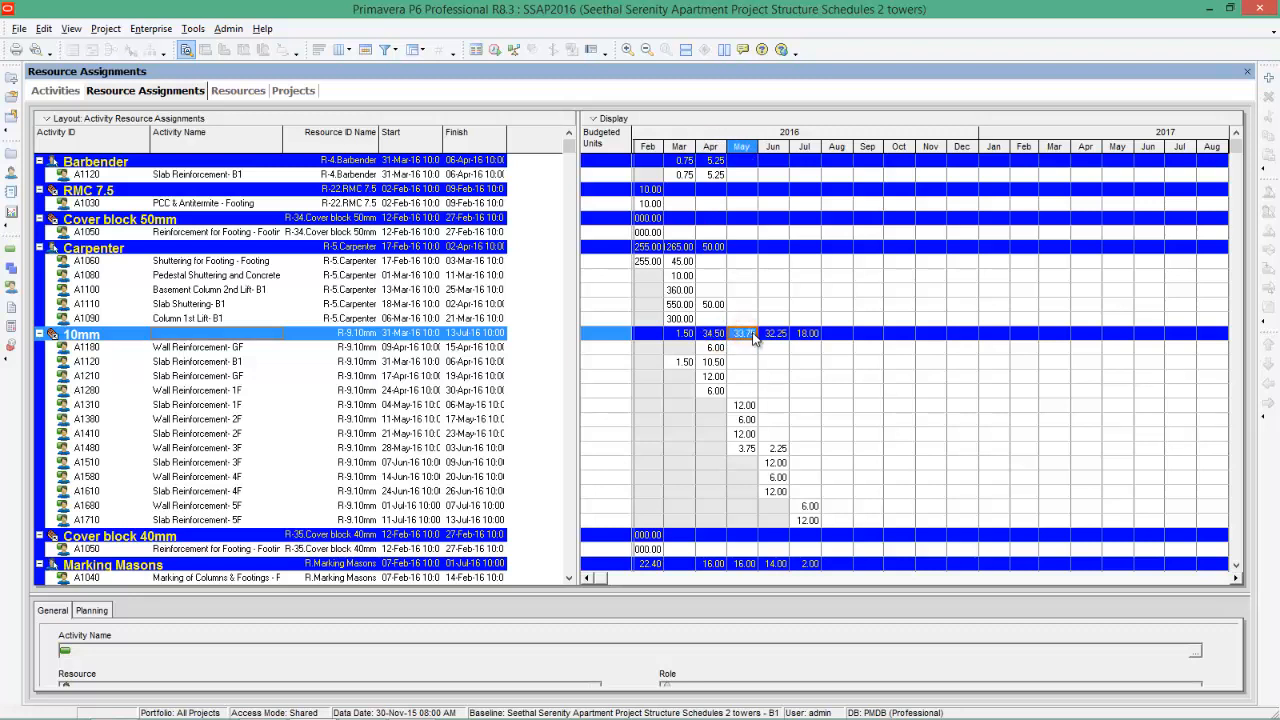
Open the spreadsheet's timescale settings and try the Month/Week and Week/Day 1 date intervals
right_click(750, 143)
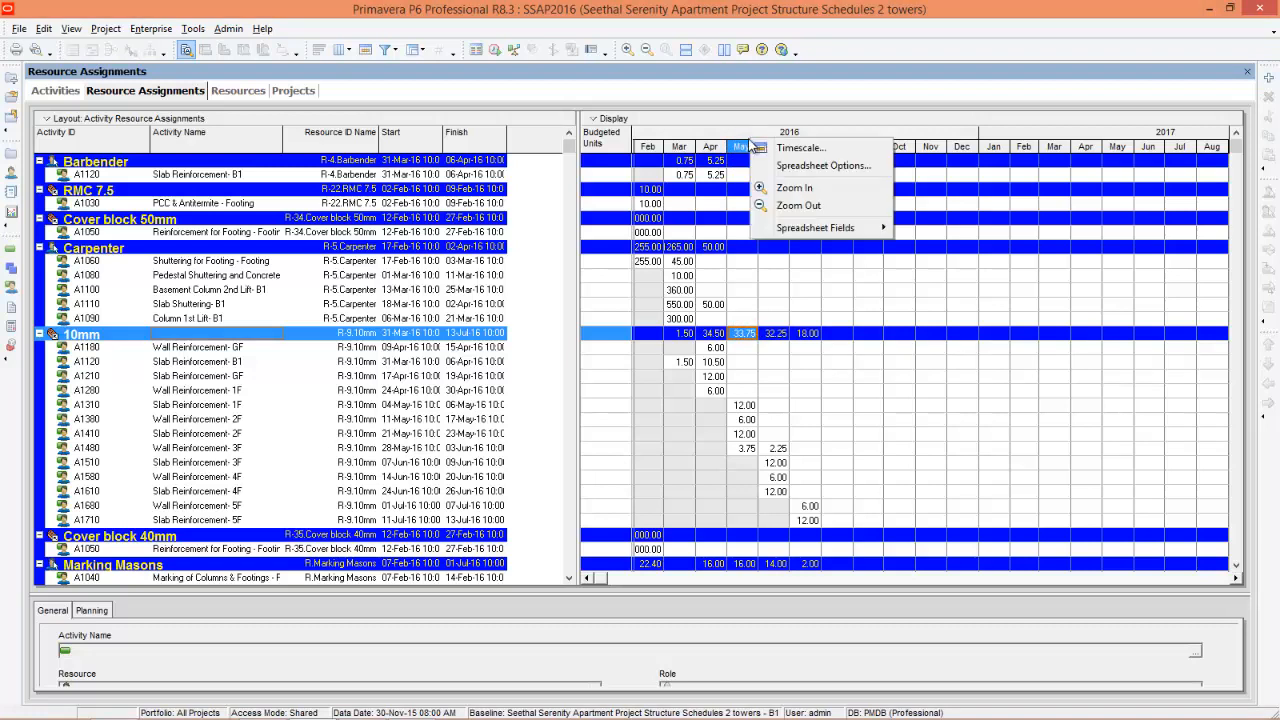
left_click(804, 152)
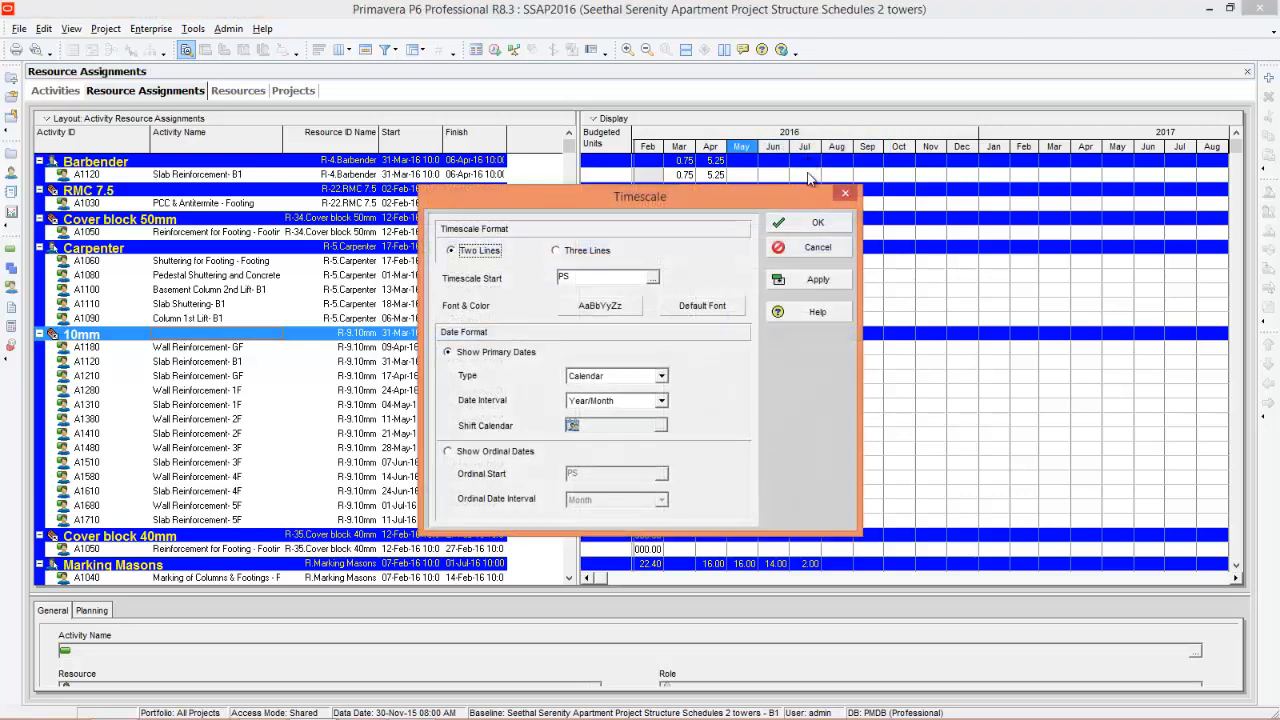
left_click(661, 400)
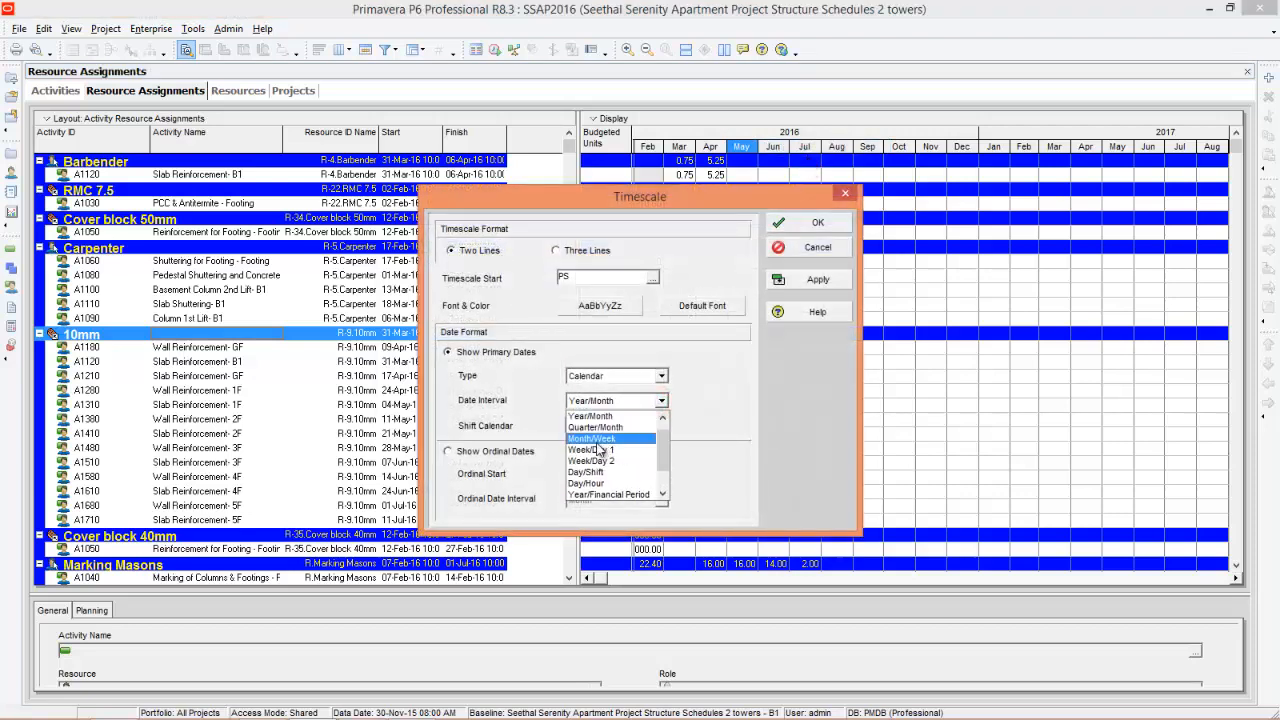
left_click(605, 438)
left_click(661, 400)
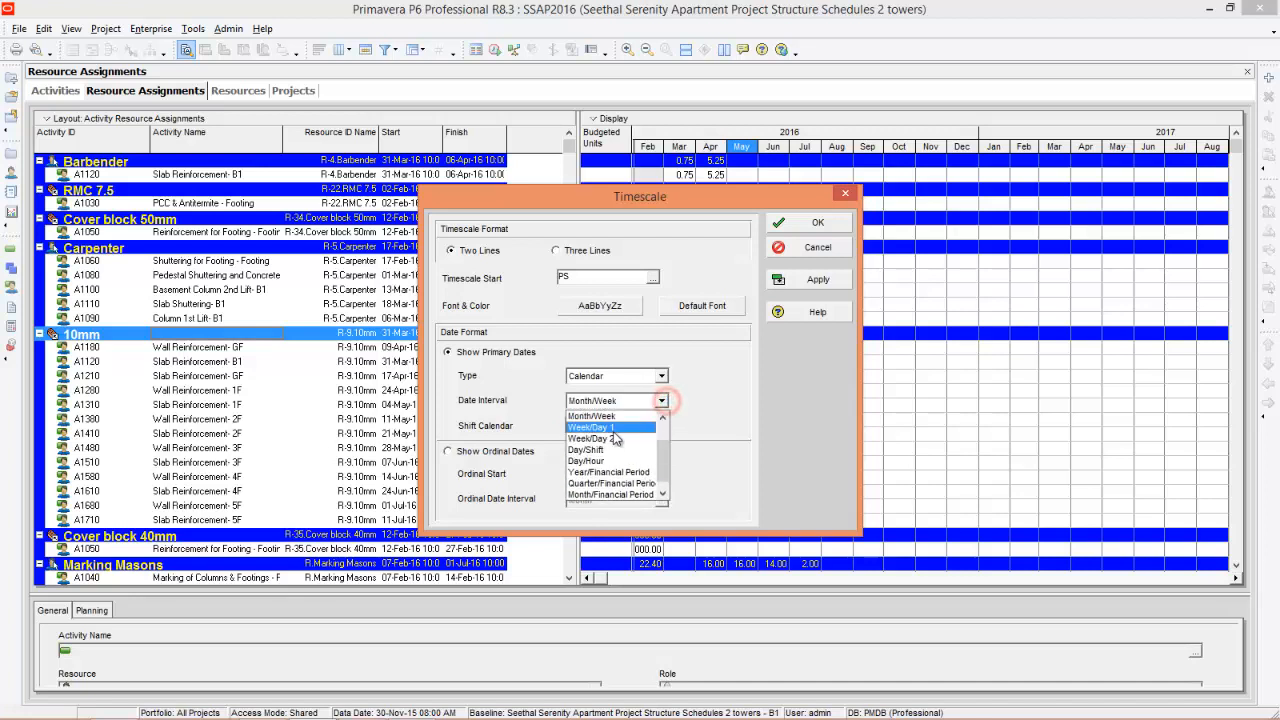
left_click(611, 428)
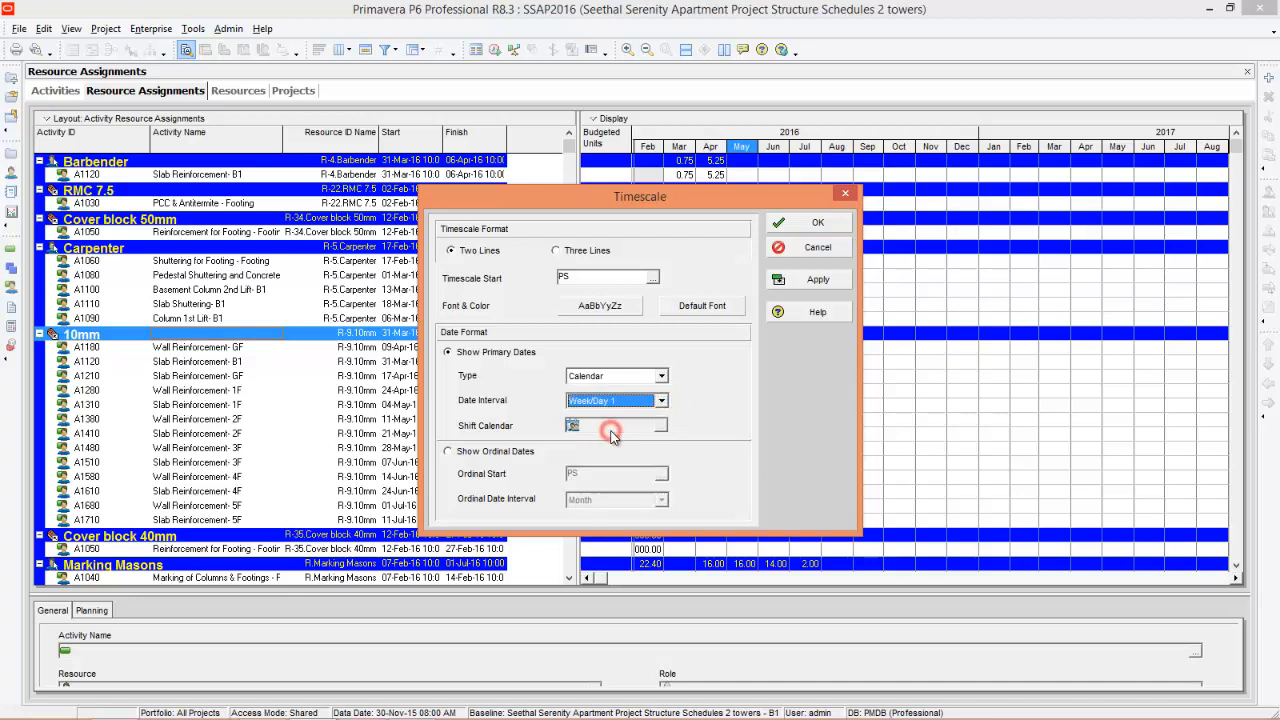
Set the timescale's date interval to Year/Month and apply it to the resource assignment spreadsheet
left_click(661, 400)
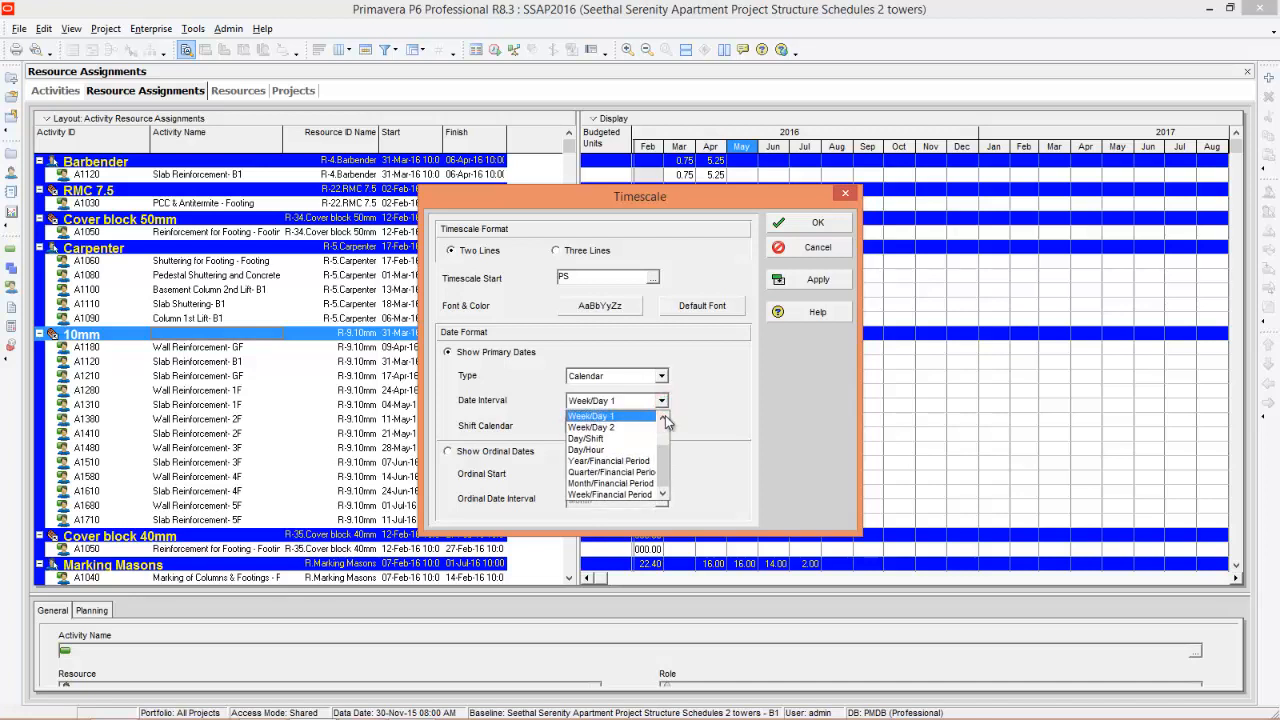
left_click(662, 416)
left_click(662, 416)
left_click(662, 416)
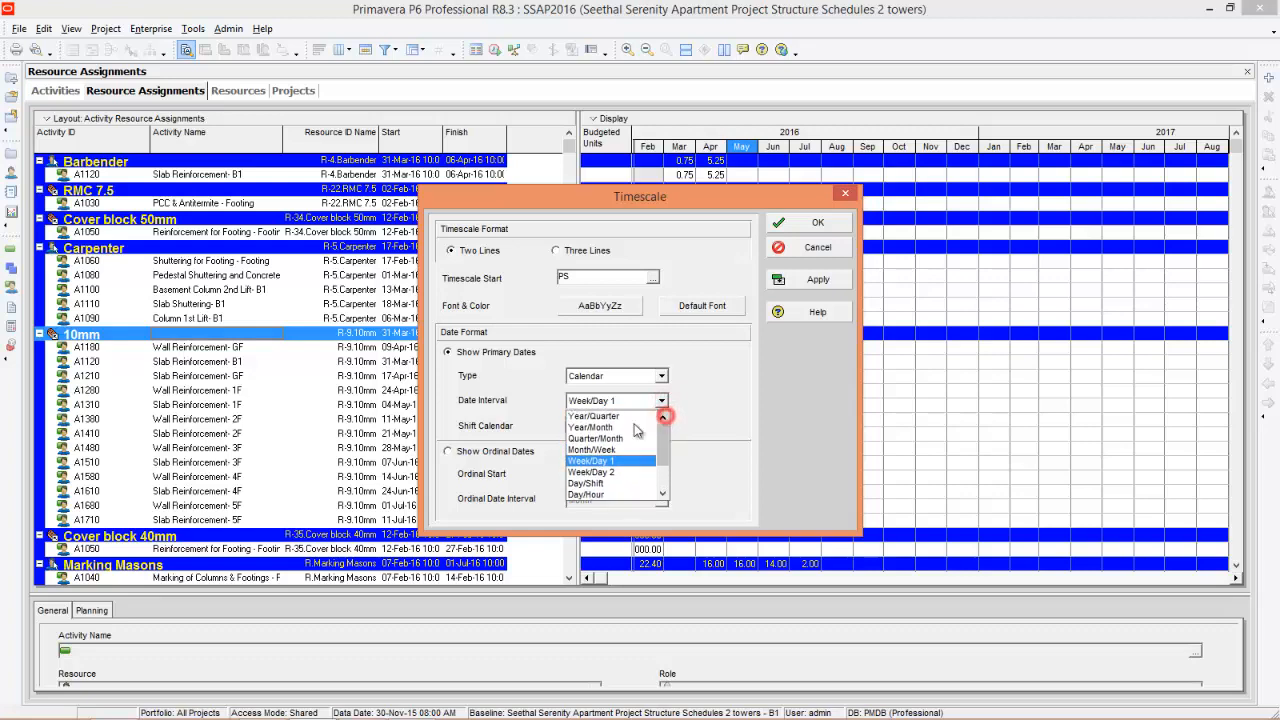
left_click(662, 416)
left_click(604, 422)
left_click(814, 281)
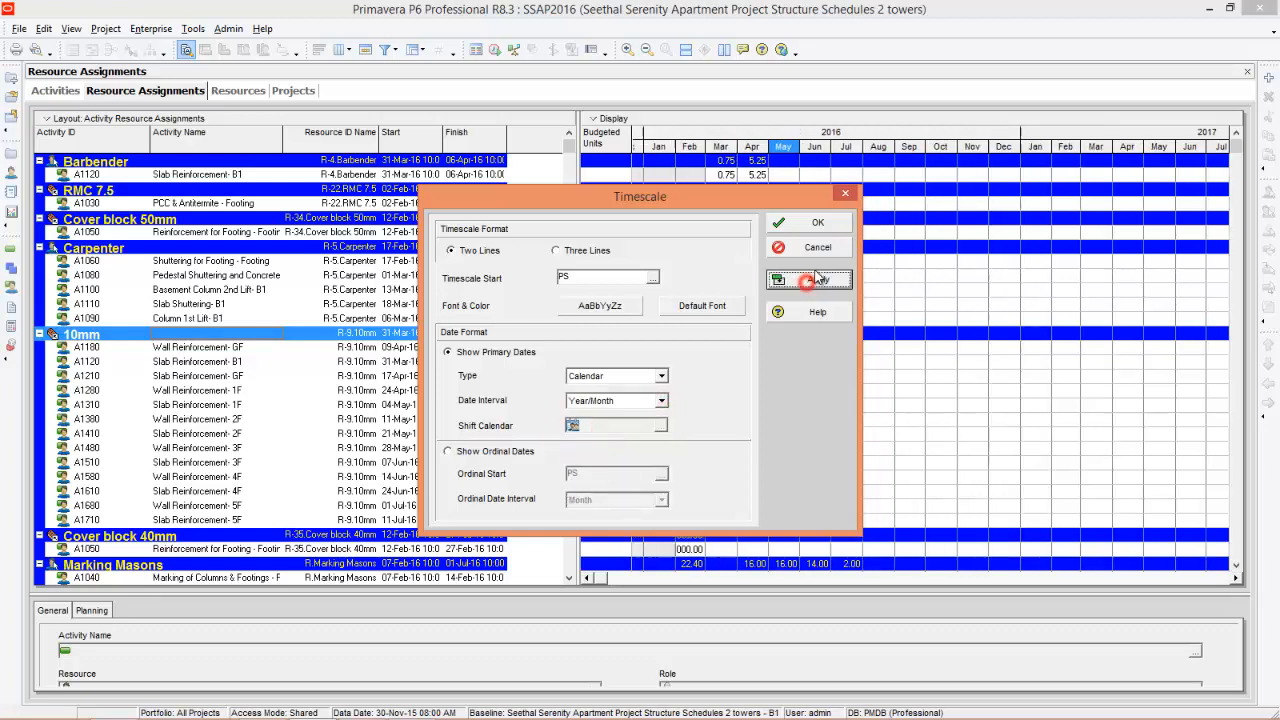
Close the timescale settings and add an assignment filter condition where Resource ID Name is under a chosen resource
left_click(816, 223)
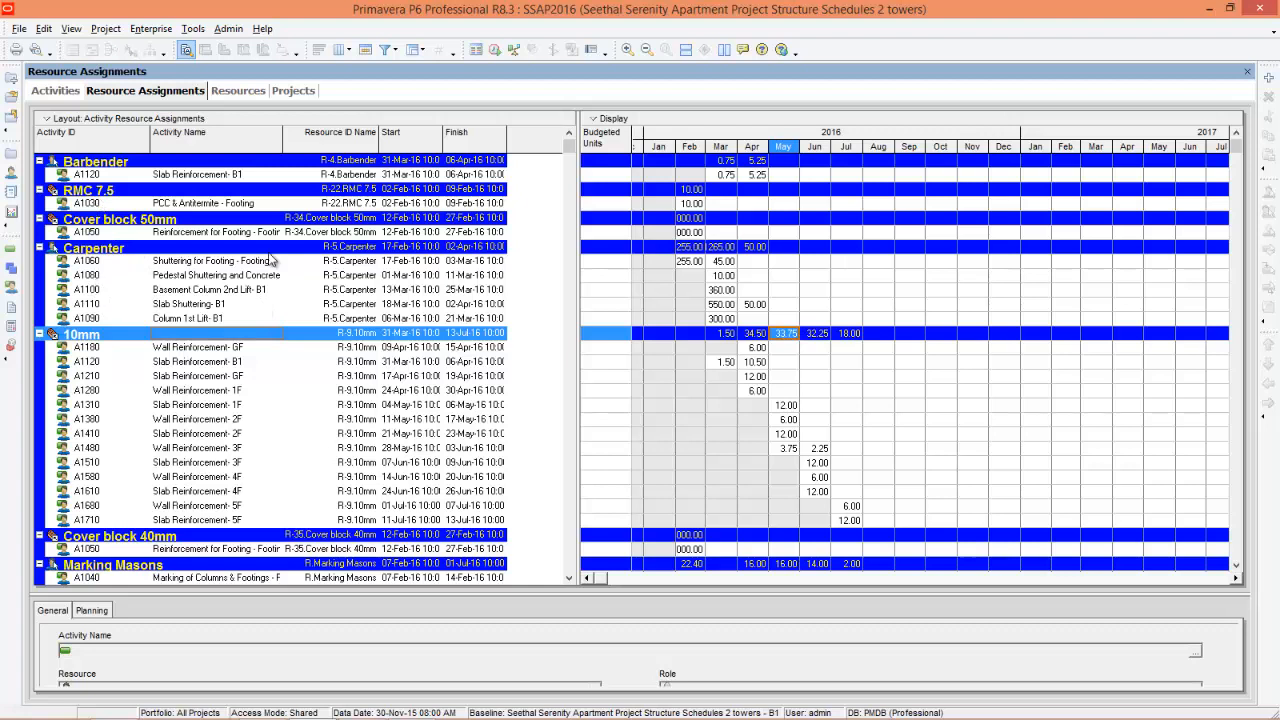
left_click(396, 50)
left_click(404, 70)
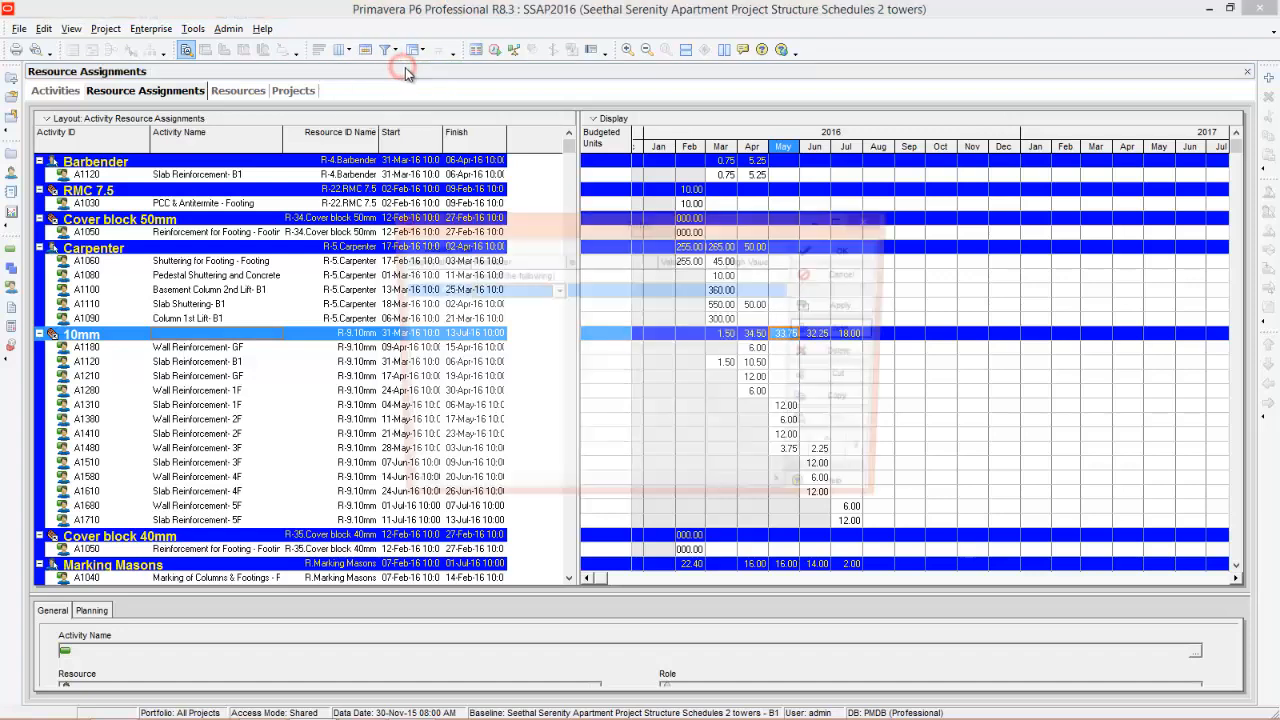
left_click(553, 291)
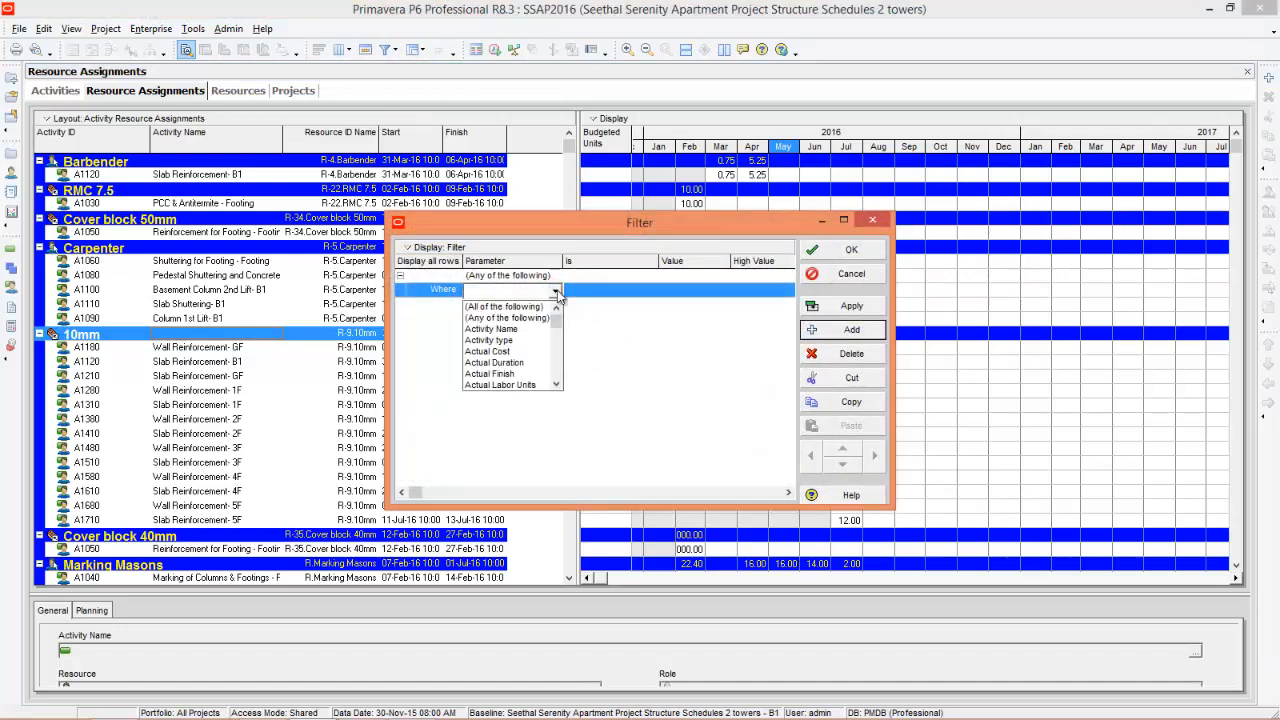
key("r")
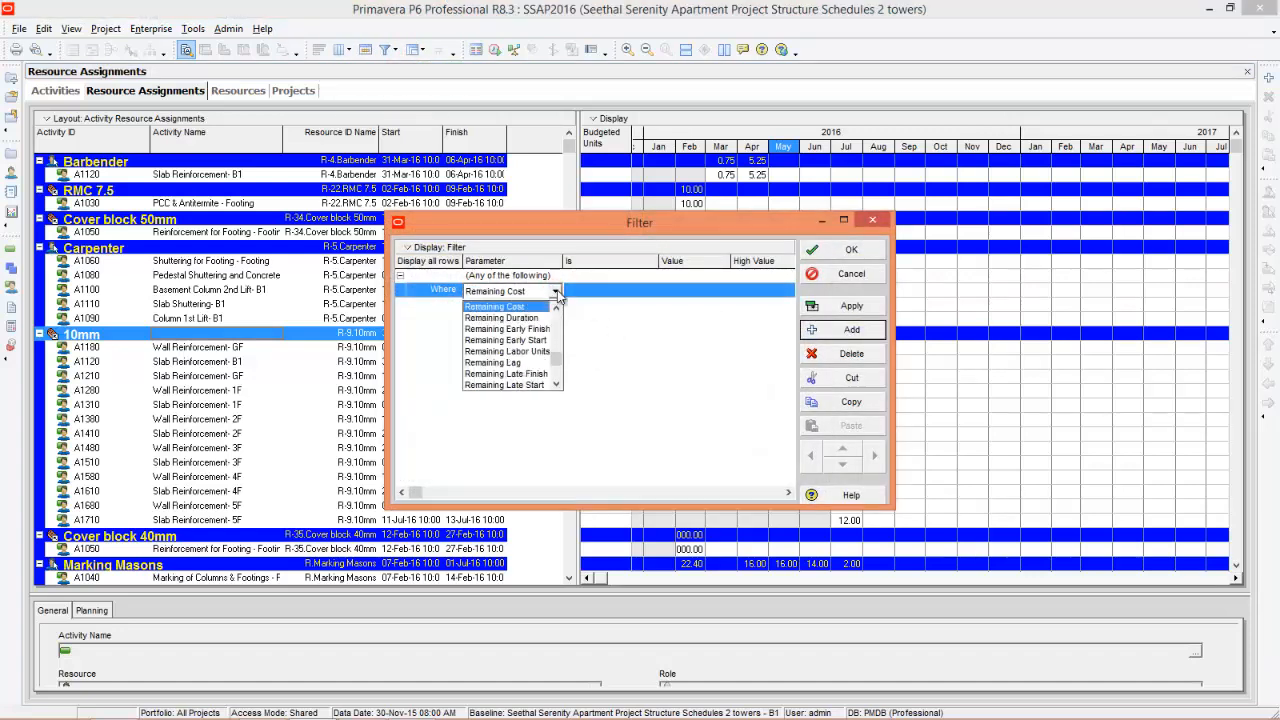
left_click(557, 384)
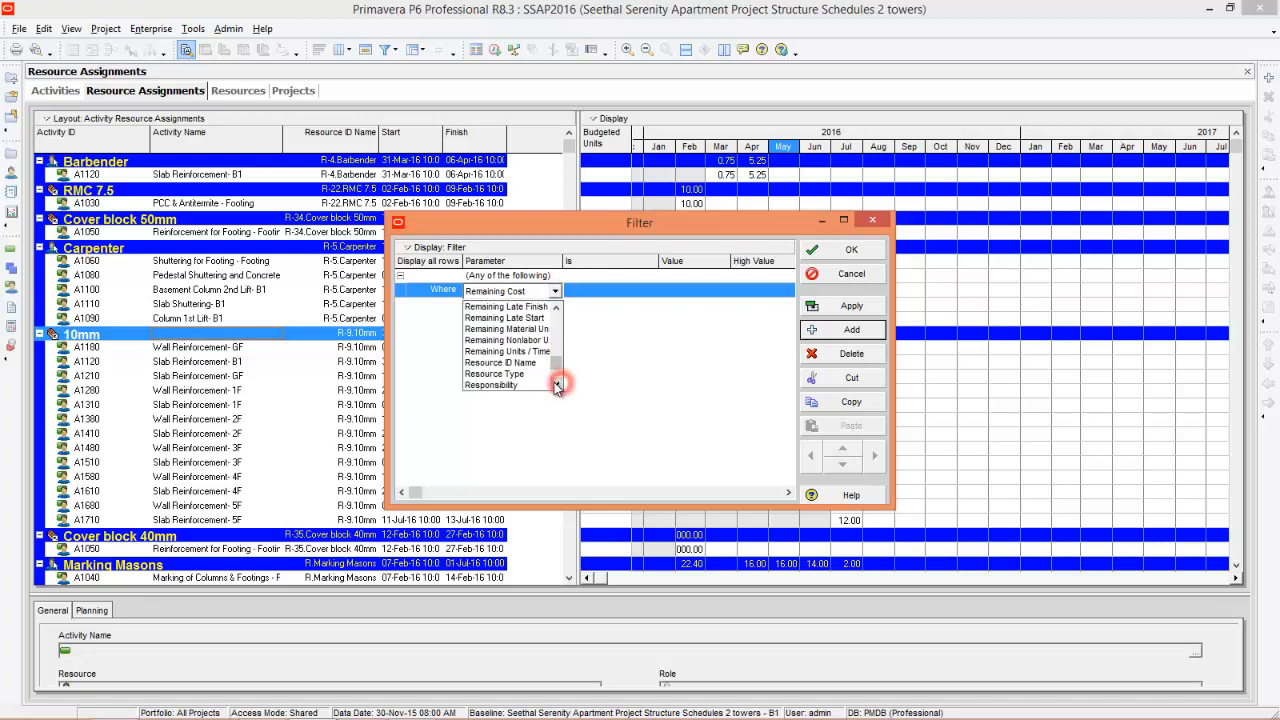
left_click(527, 364)
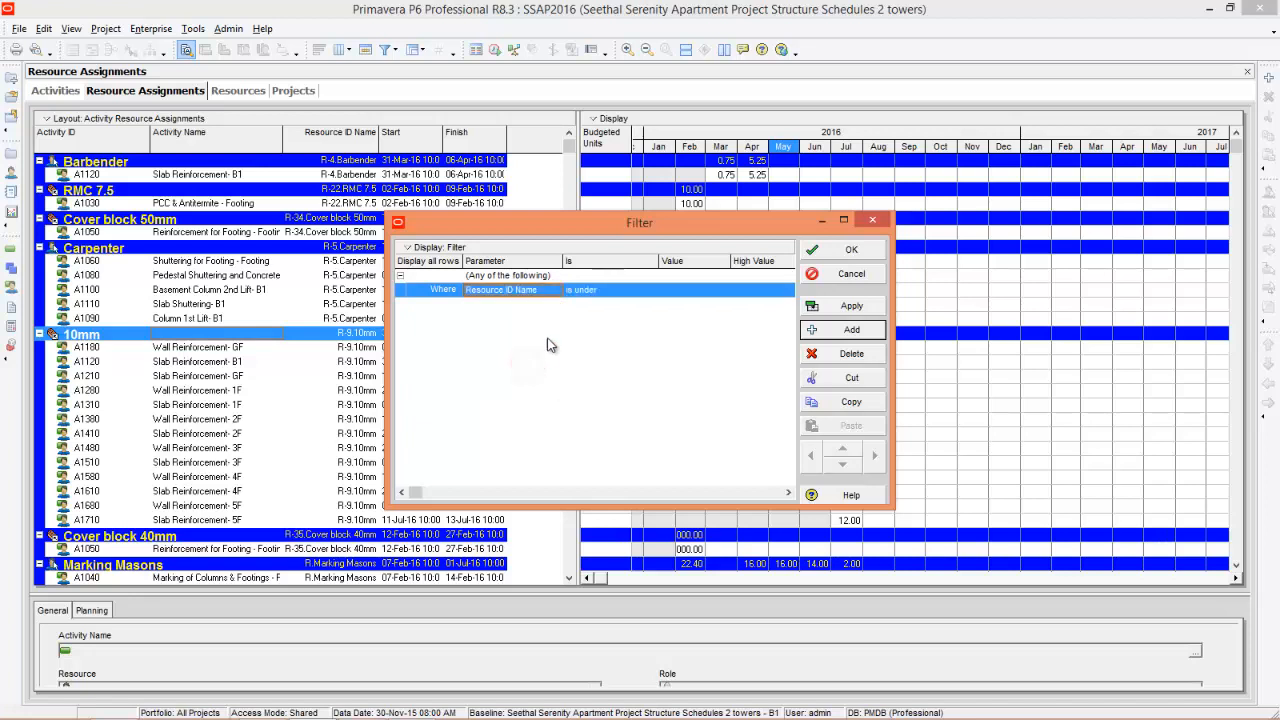
Open the resource selection for the filter condition's value and display All Resources instead of only the current project's
left_click(688, 289)
left_click(703, 289)
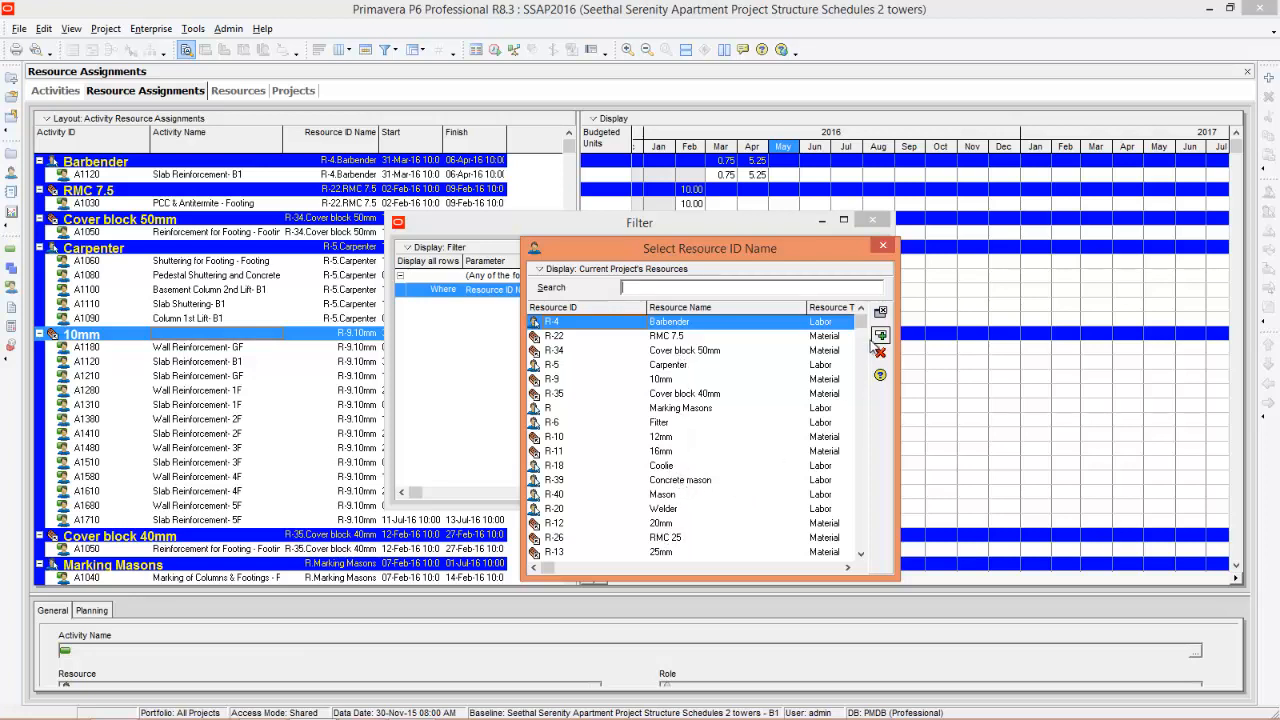
left_click_drag(860, 321, 840, 557)
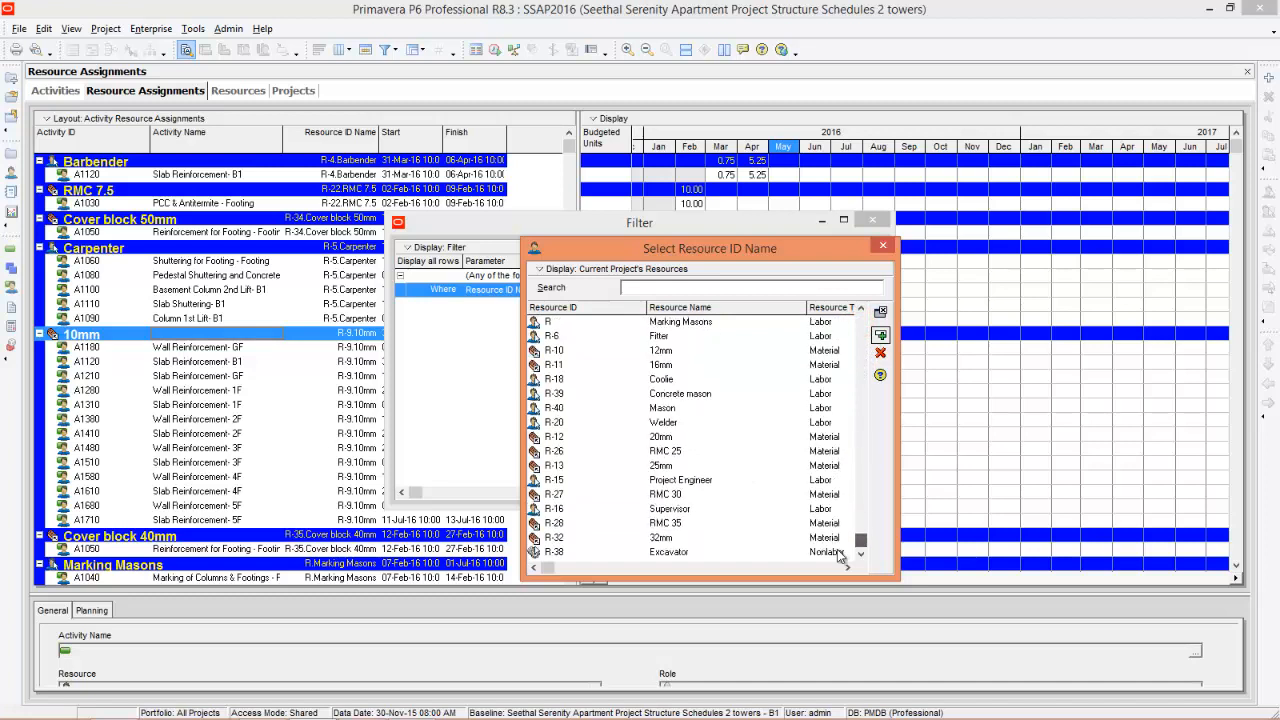
right_click(752, 400)
mouse_move(795, 448)
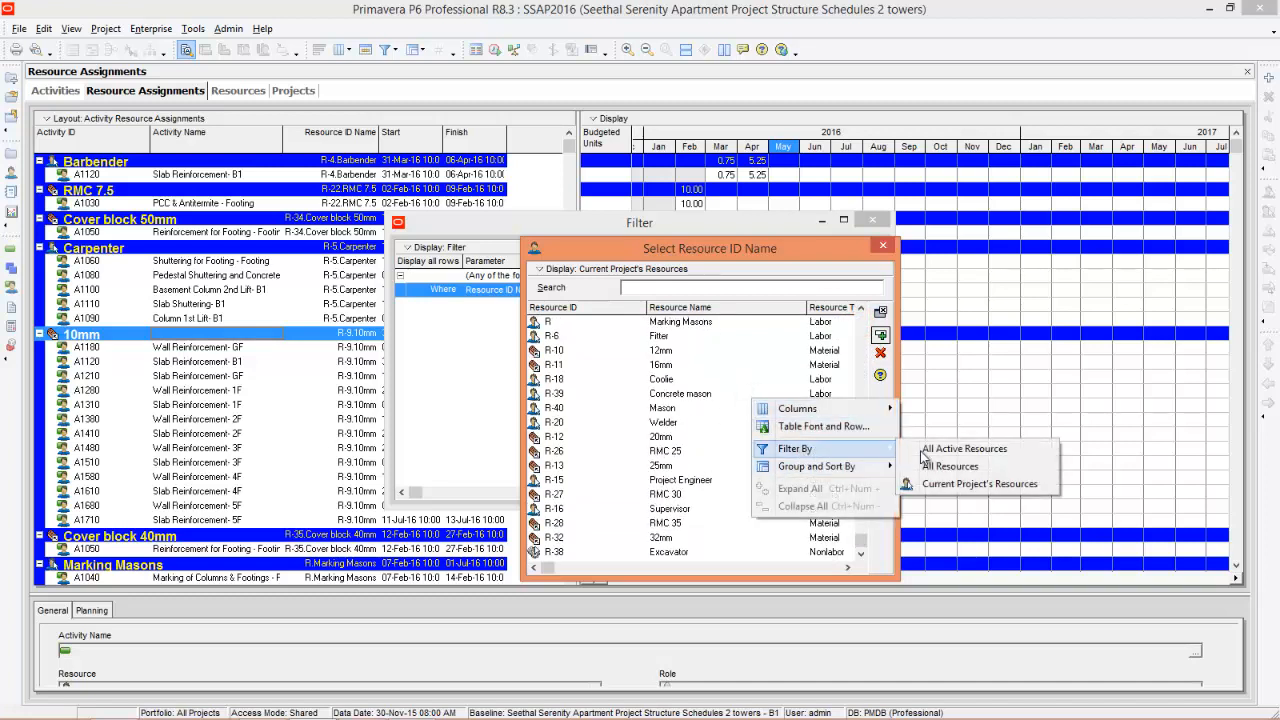
left_click(938, 466)
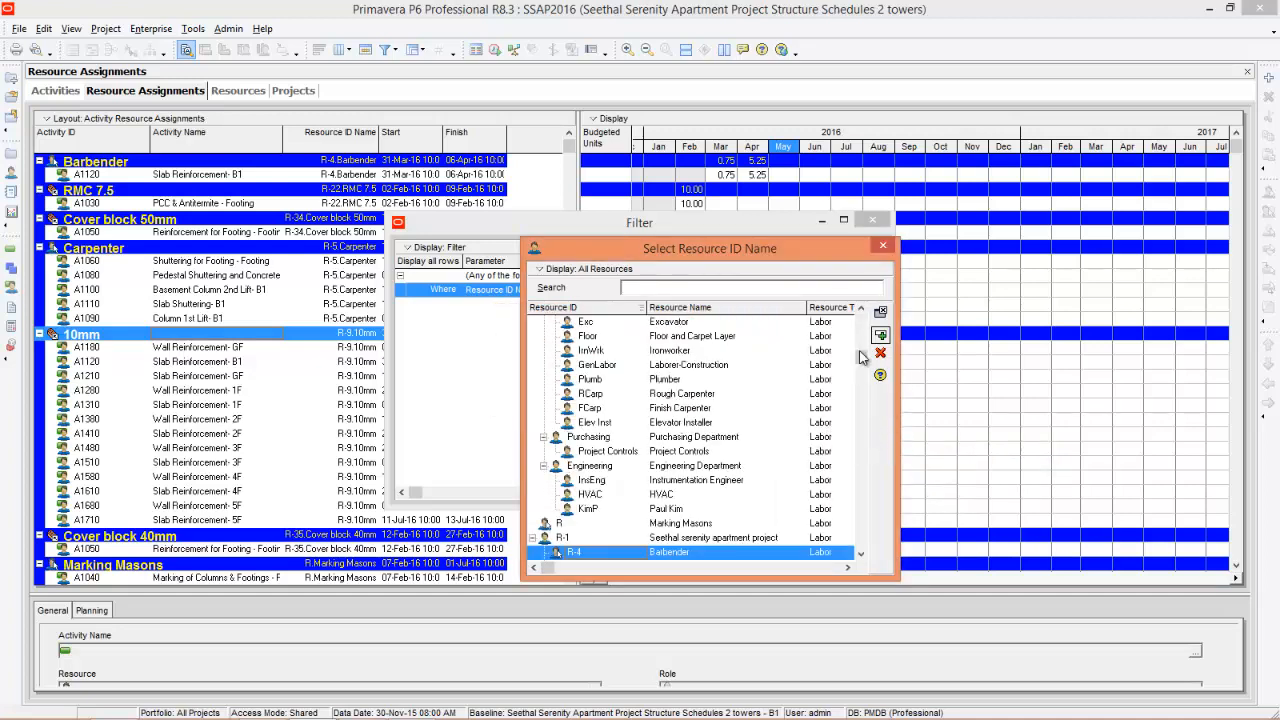
Choose R-21 Concrete as the Resource ID Name filter value and apply the filter to the assignments
left_click_drag(860, 358, 864, 456)
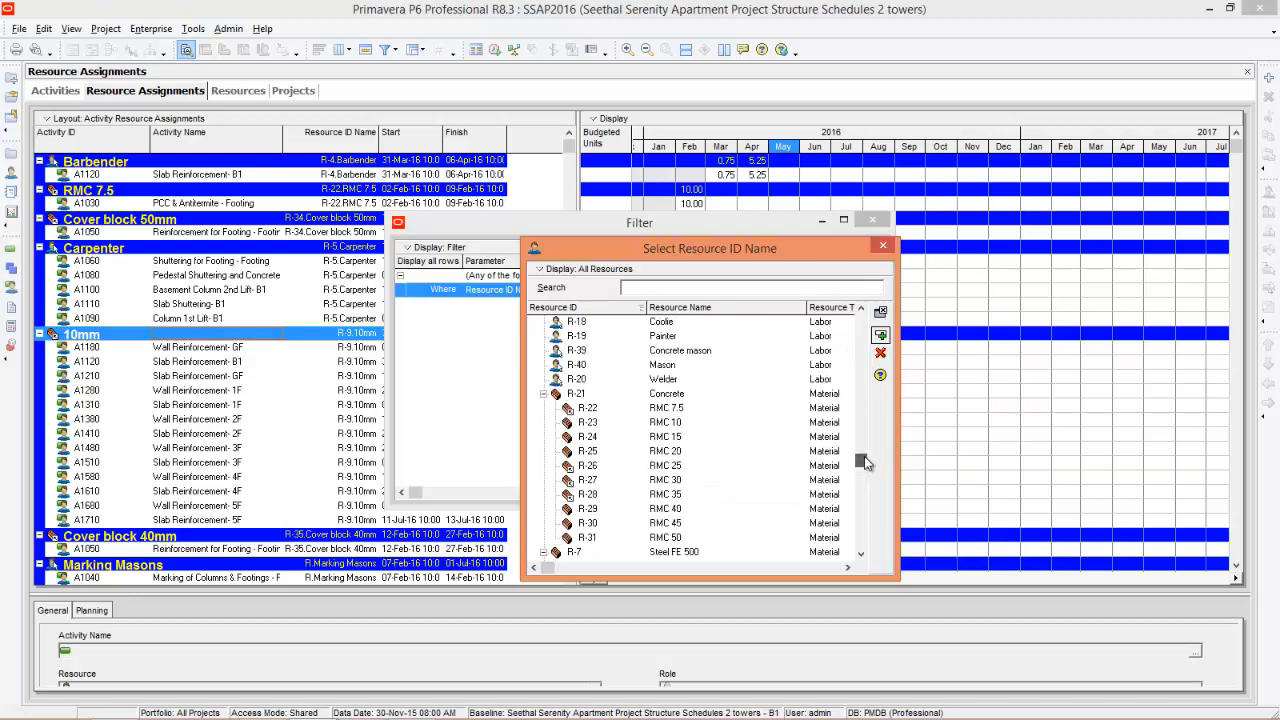
left_click(670, 394)
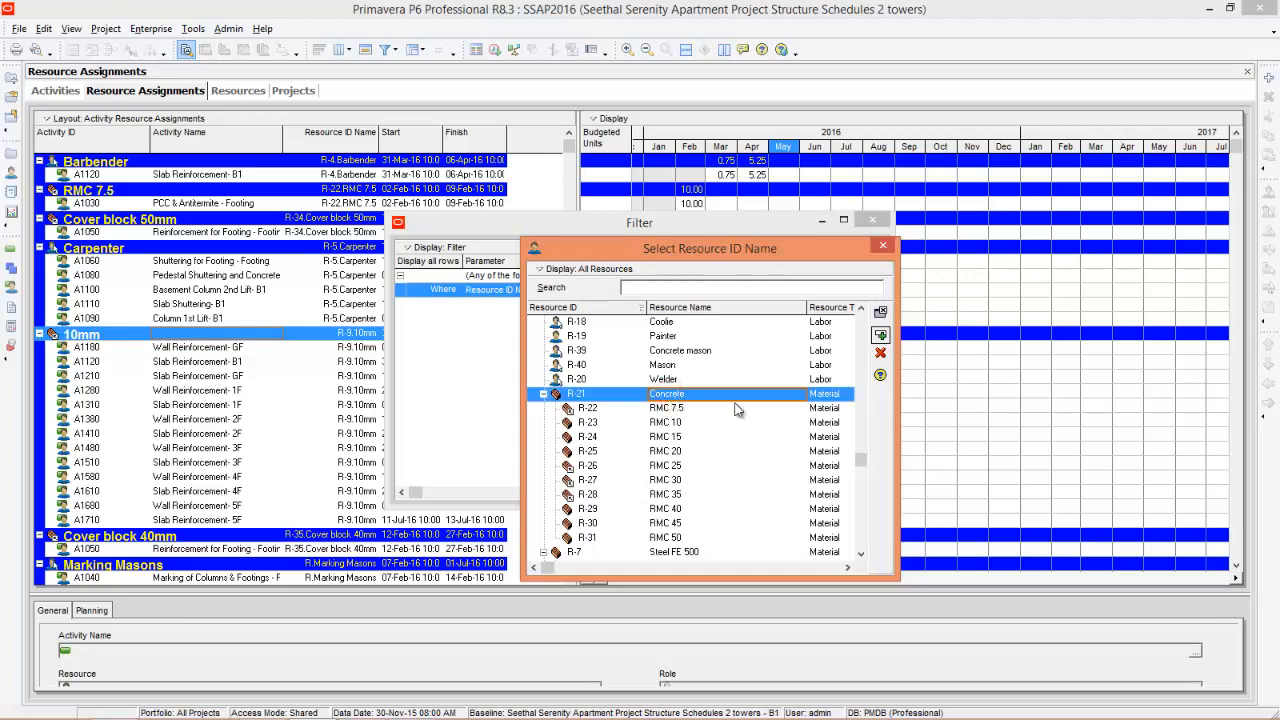
left_click(881, 337)
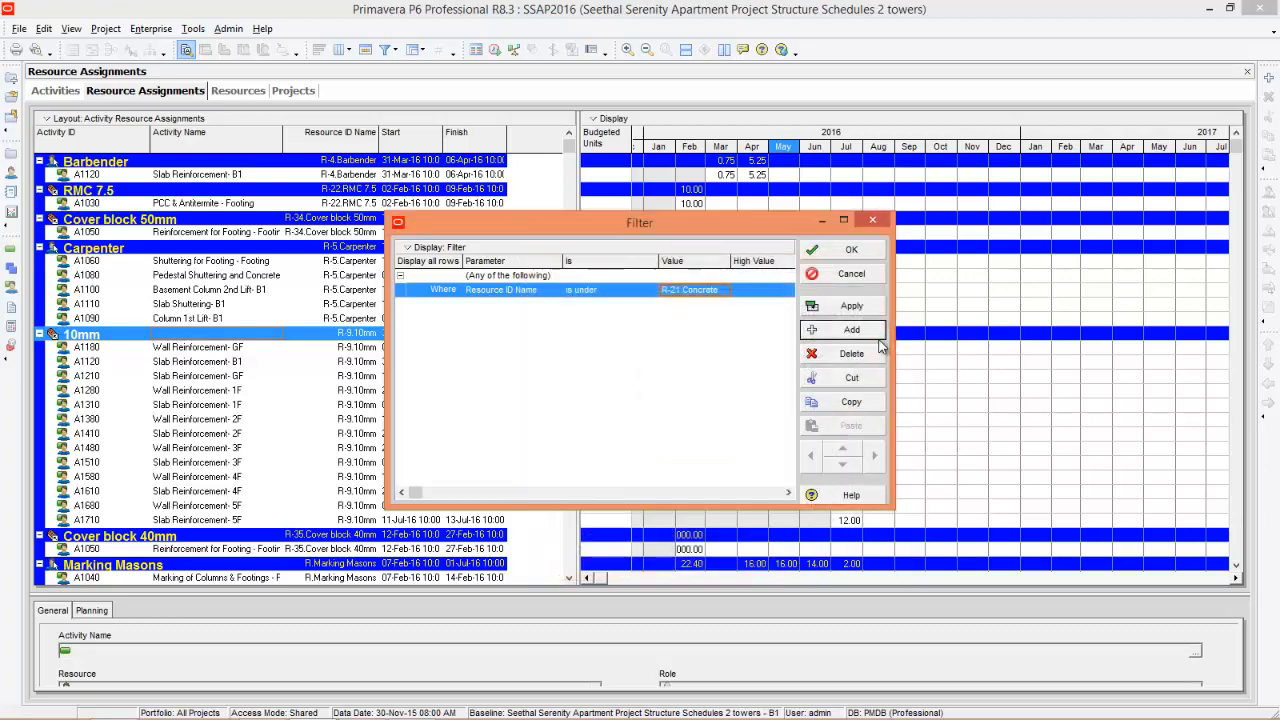
left_click(853, 304)
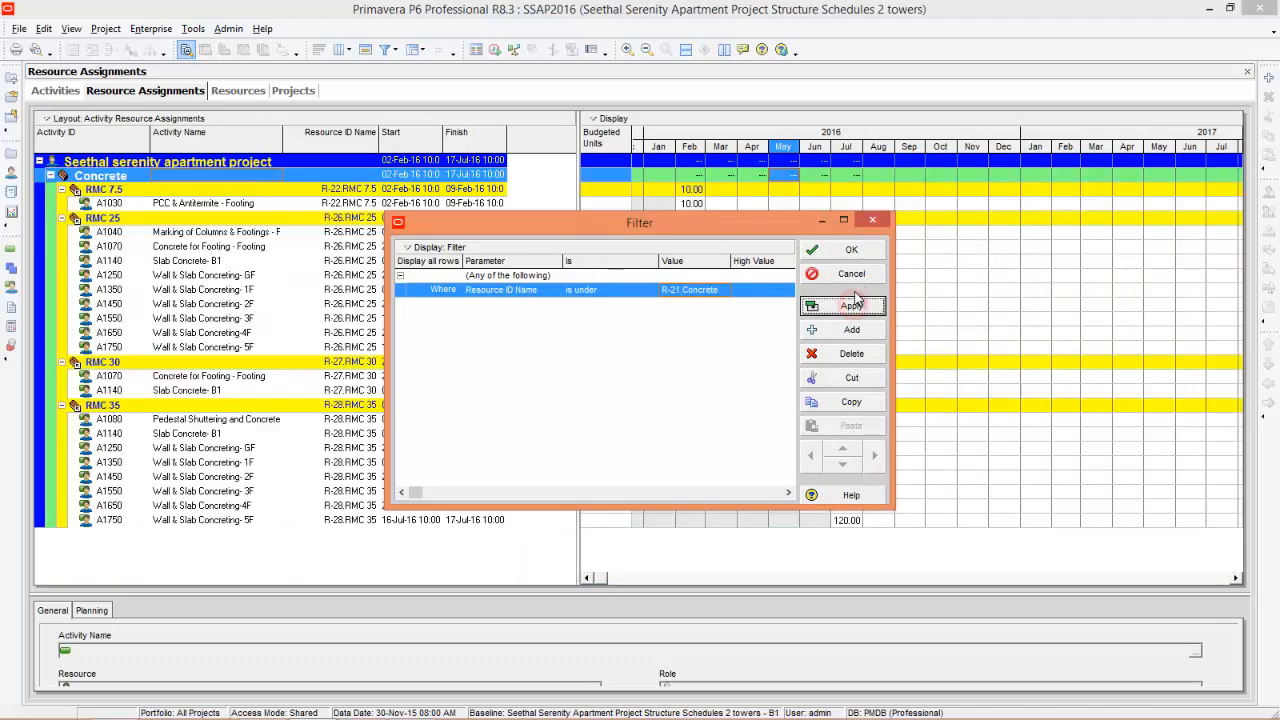
left_click(848, 252)
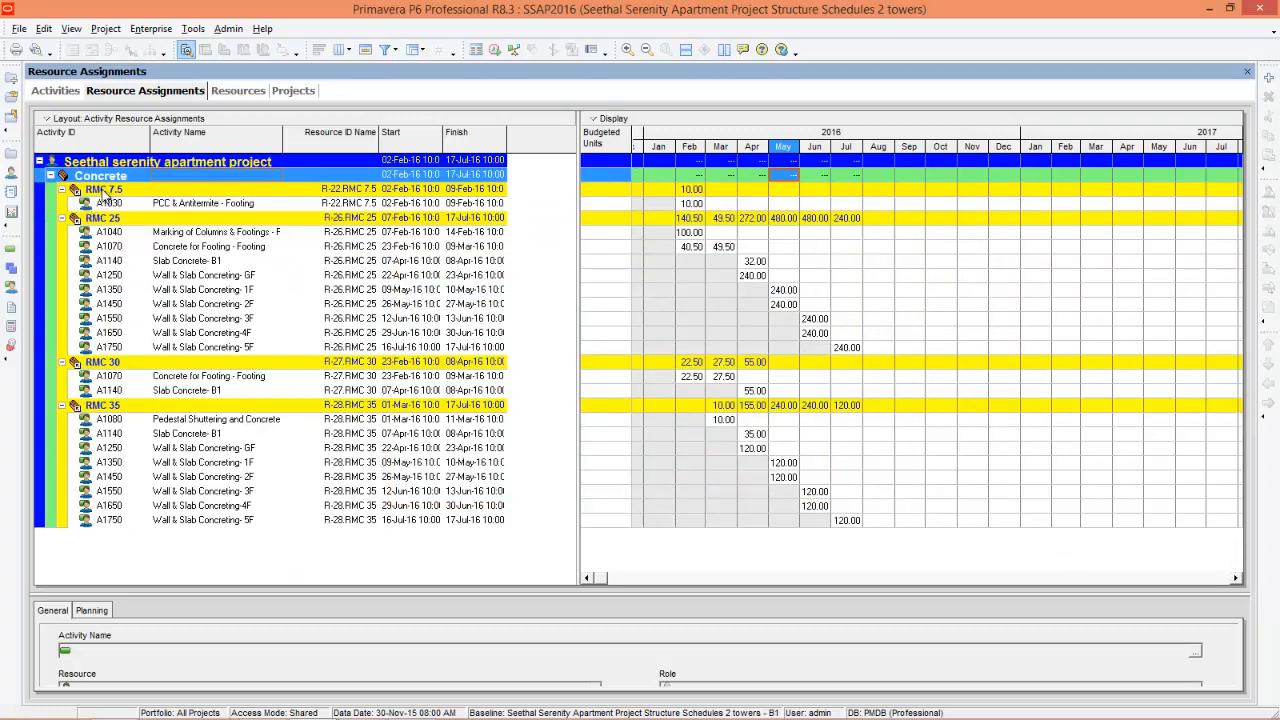
Examine the monthly budgeted units of the RMC 7.5, RMC 25 and RMC 30 concrete resources, covering February to April
left_click(115, 218)
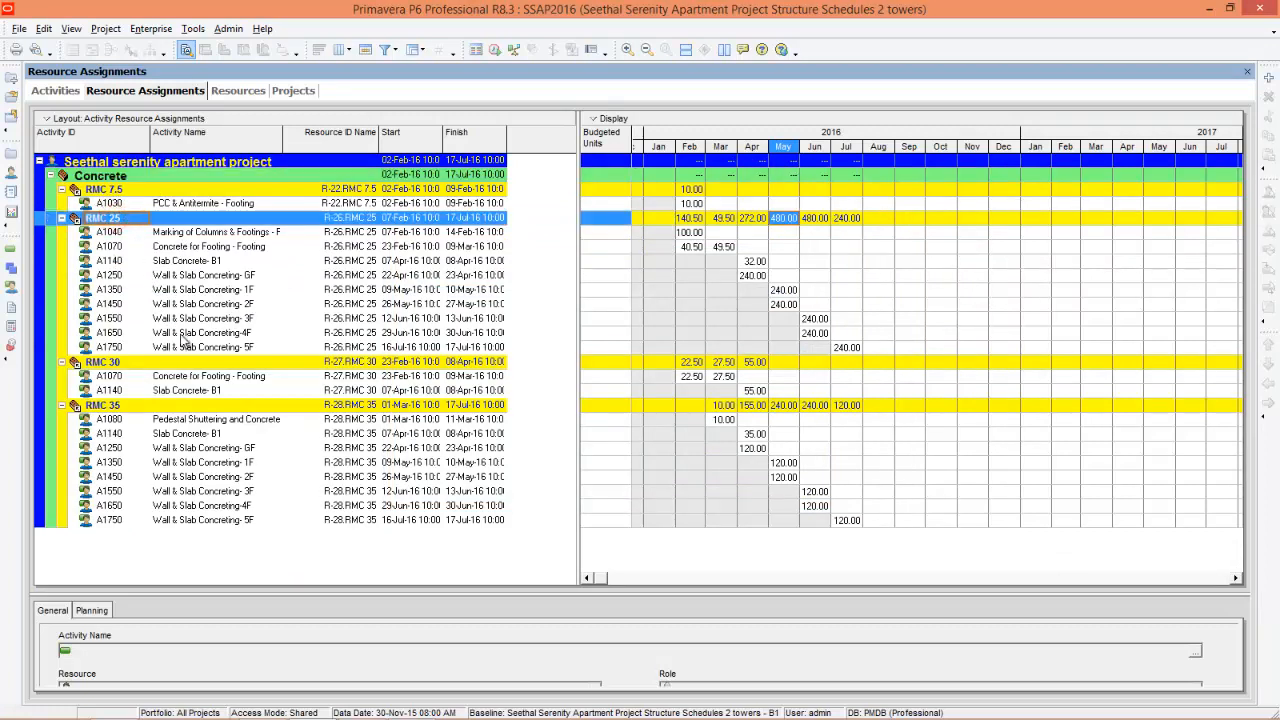
left_click(113, 189)
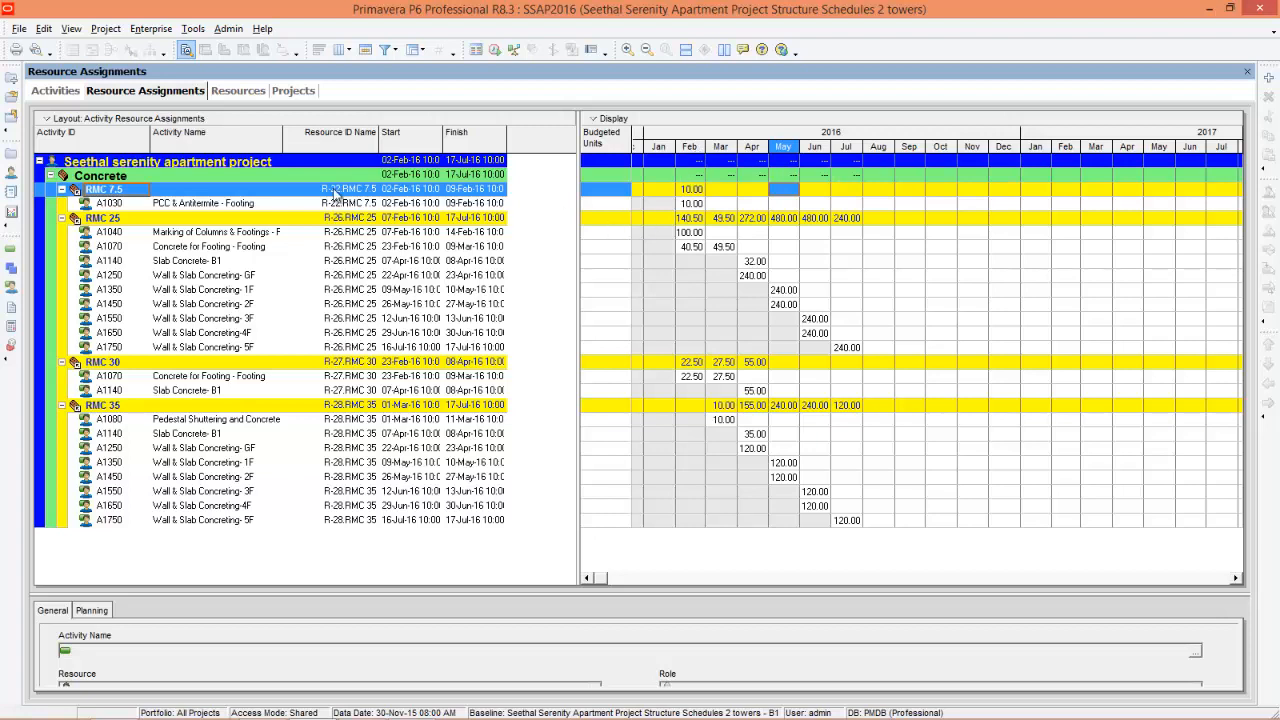
left_click(690, 189)
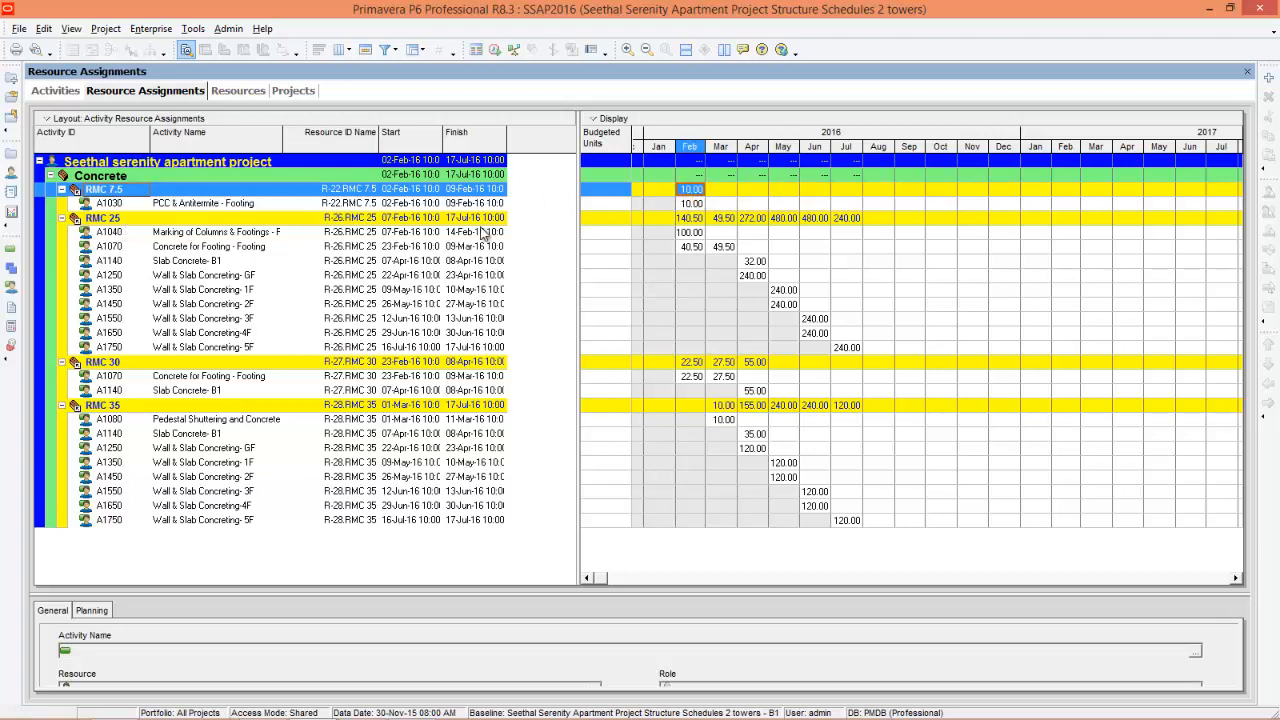
left_click(695, 219)
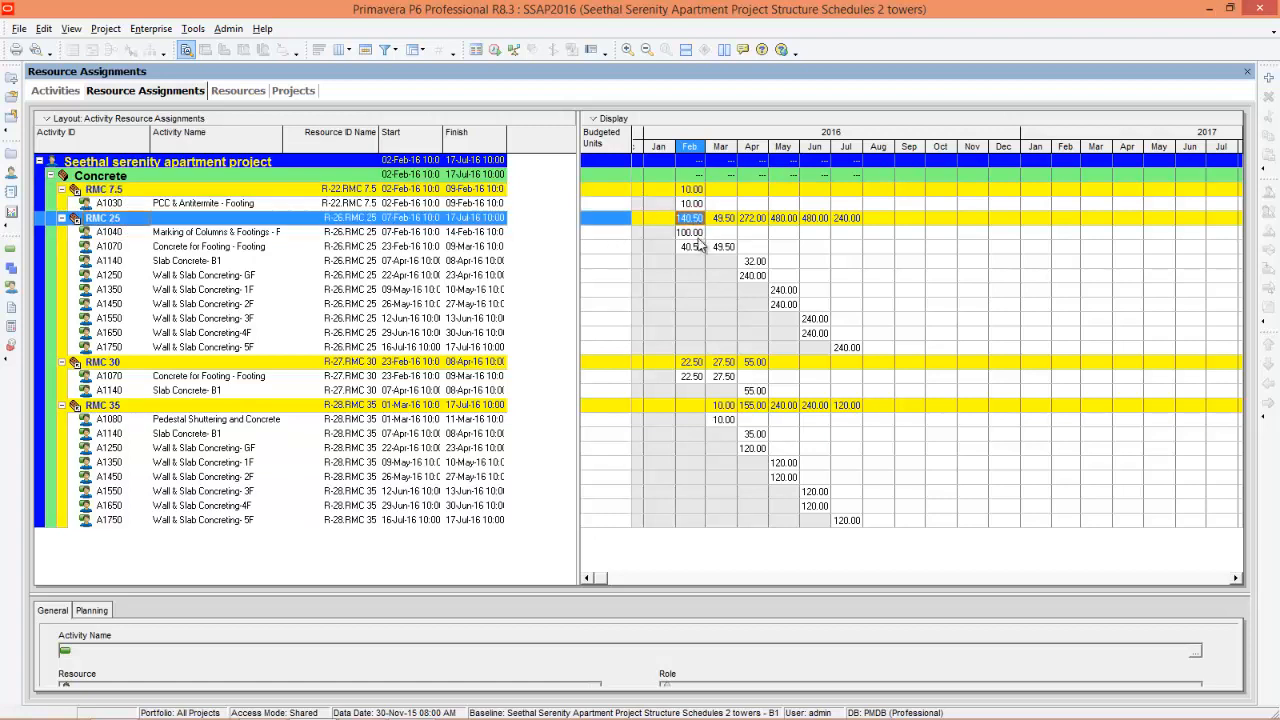
left_click(693, 362)
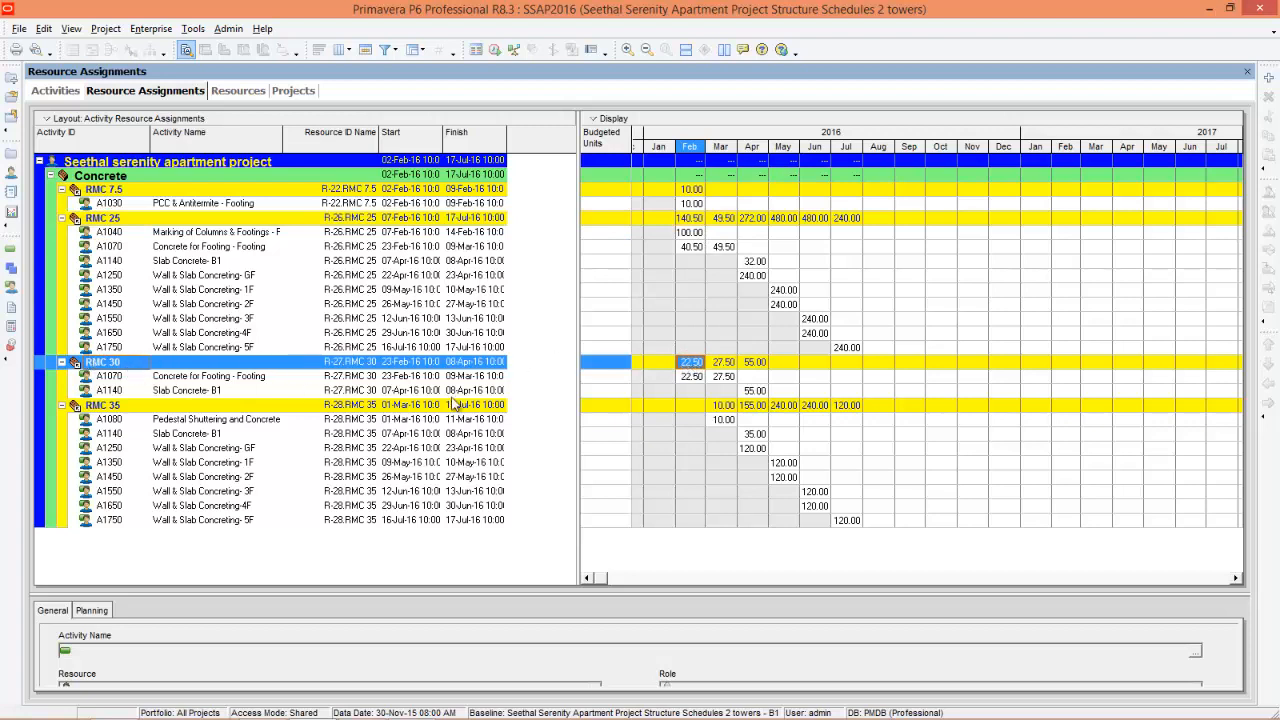
left_click(724, 363)
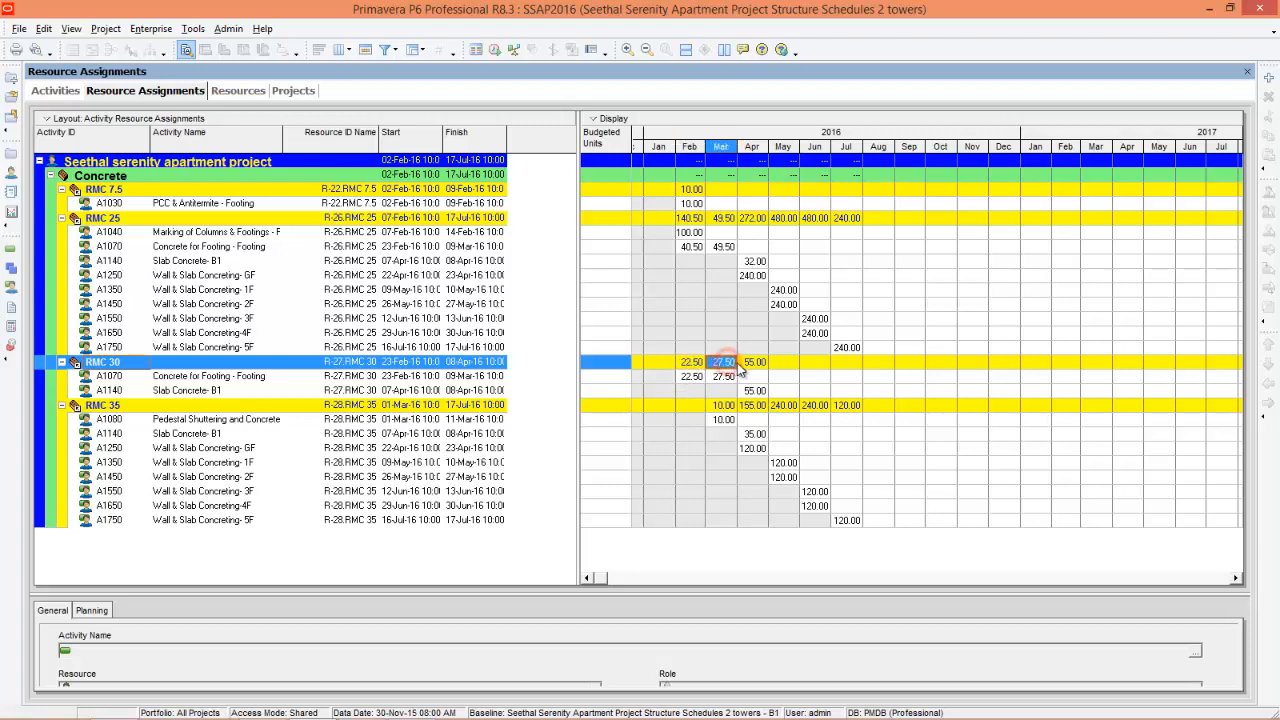
left_click(756, 364)
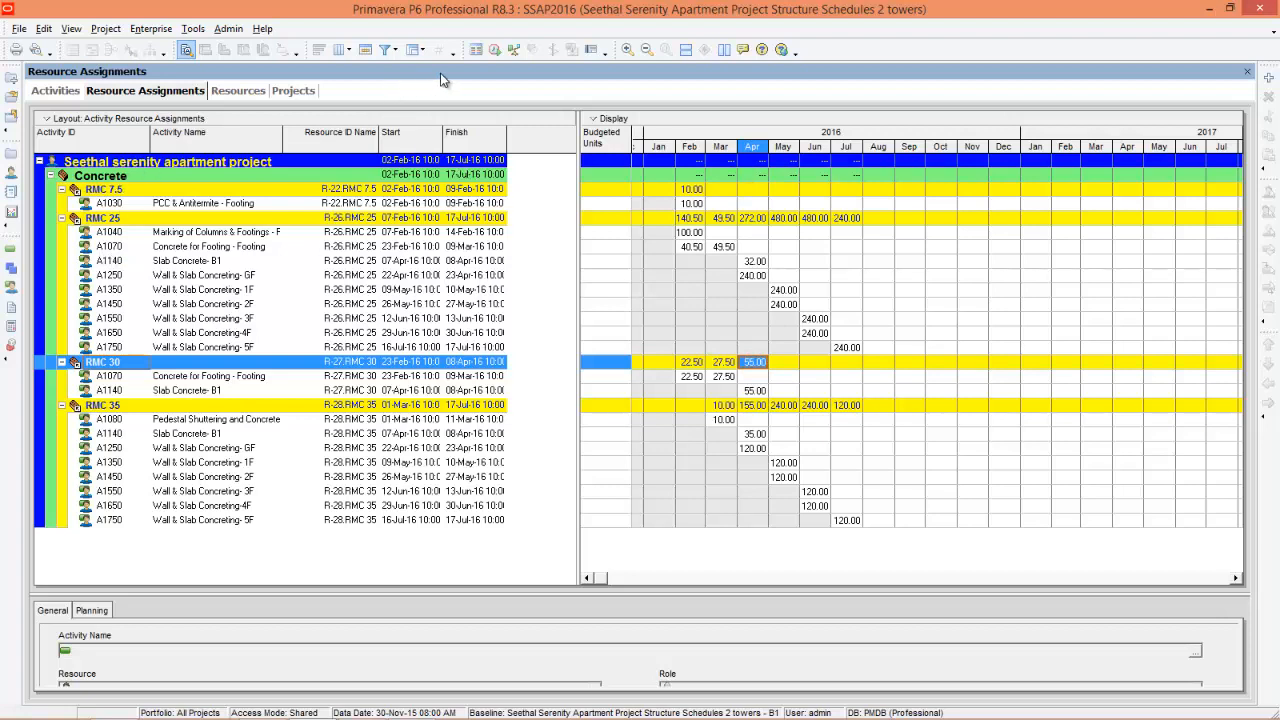
Change the assignment filter's Resource ID Name value to R-7 Steel FE 500 and apply it
left_click(393, 50)
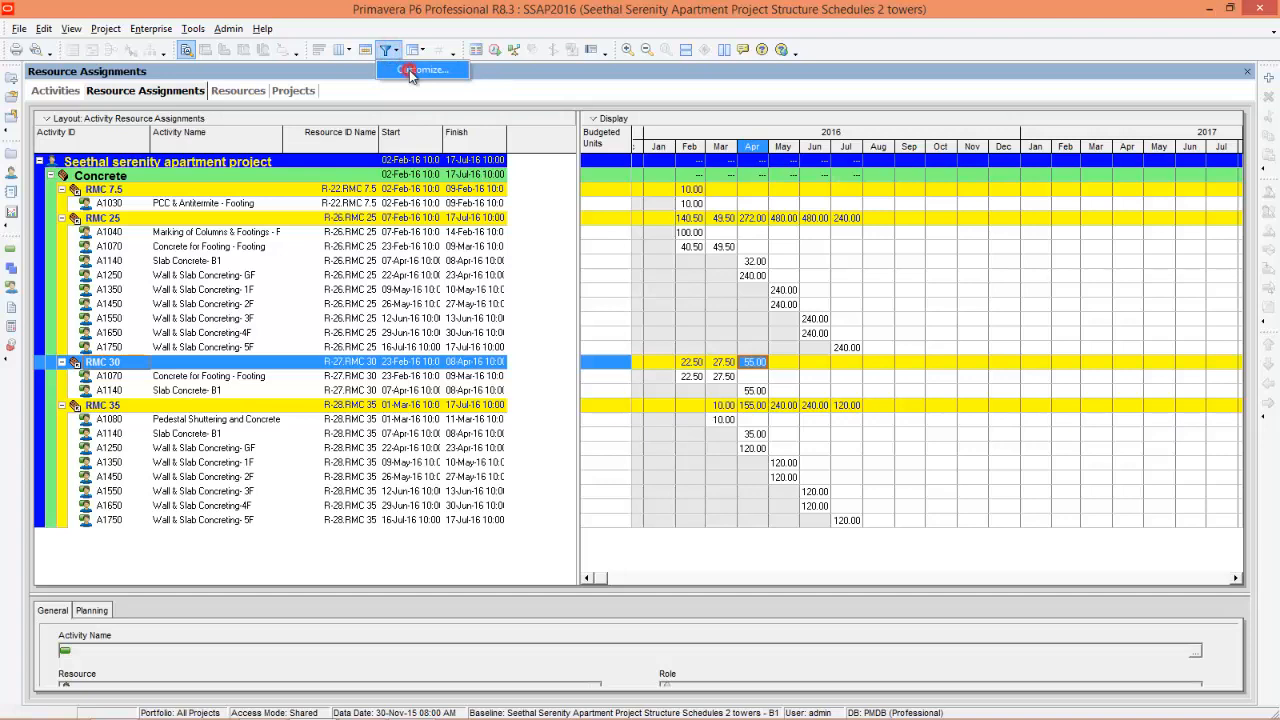
left_click(410, 72)
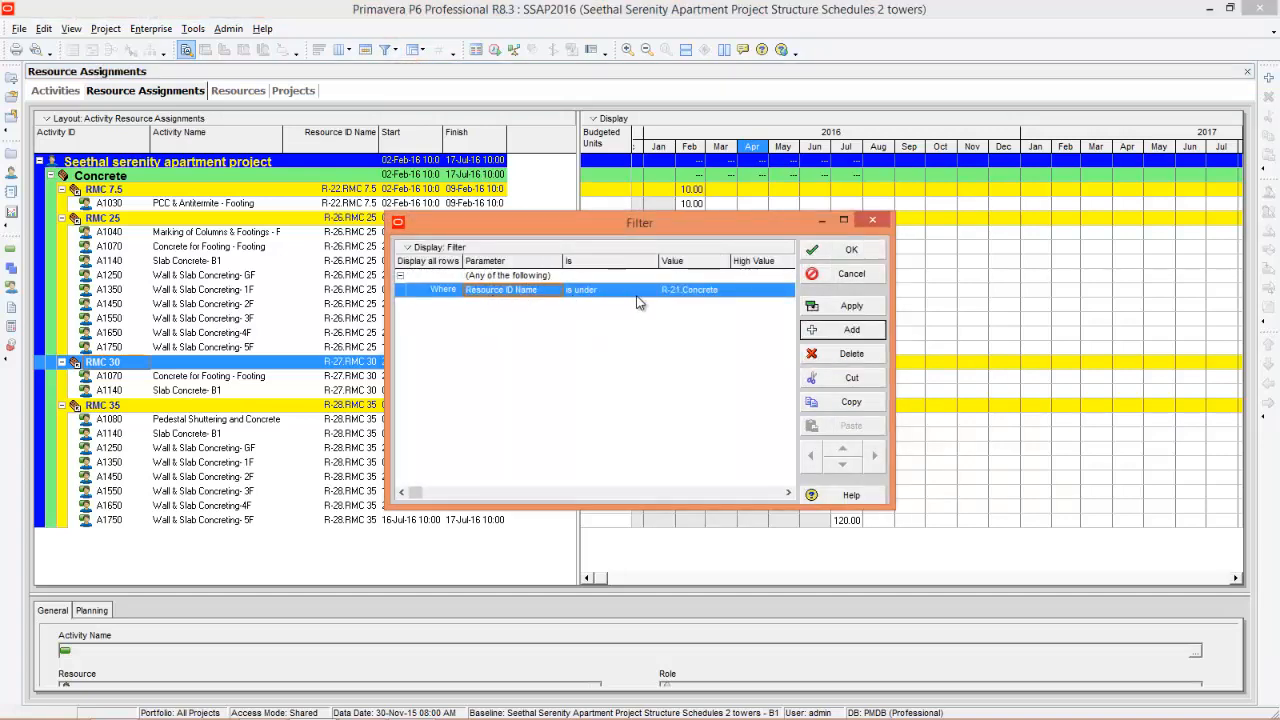
left_click(740, 290)
left_click(721, 292)
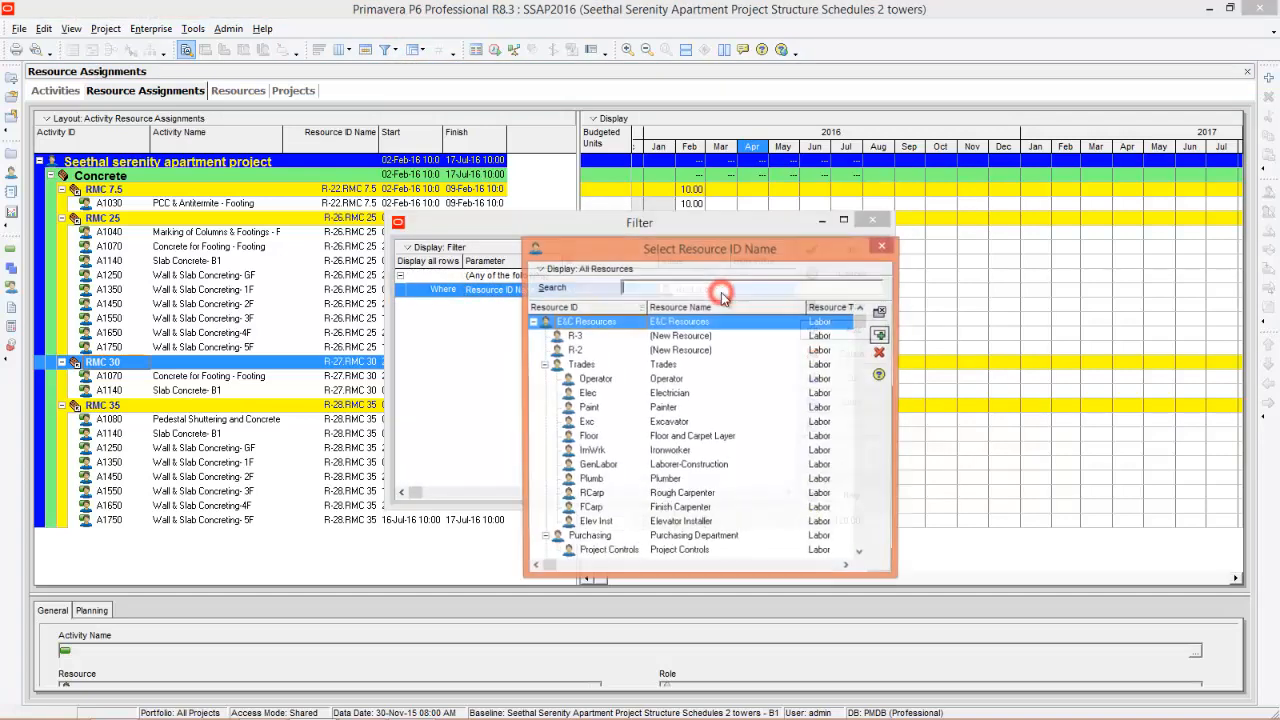
left_click_drag(862, 326, 862, 508)
scroll(845, 441, "down", 1)
left_click(677, 409)
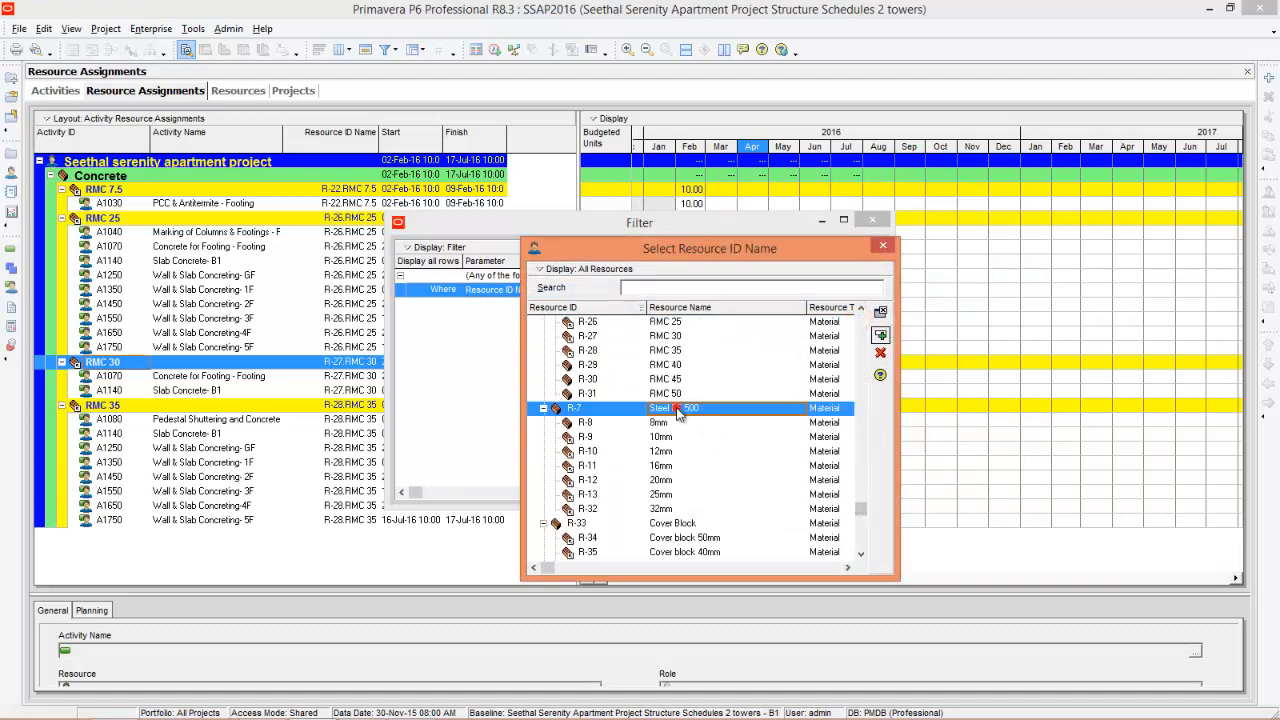
left_click(880, 336)
left_click(851, 305)
left_click(852, 253)
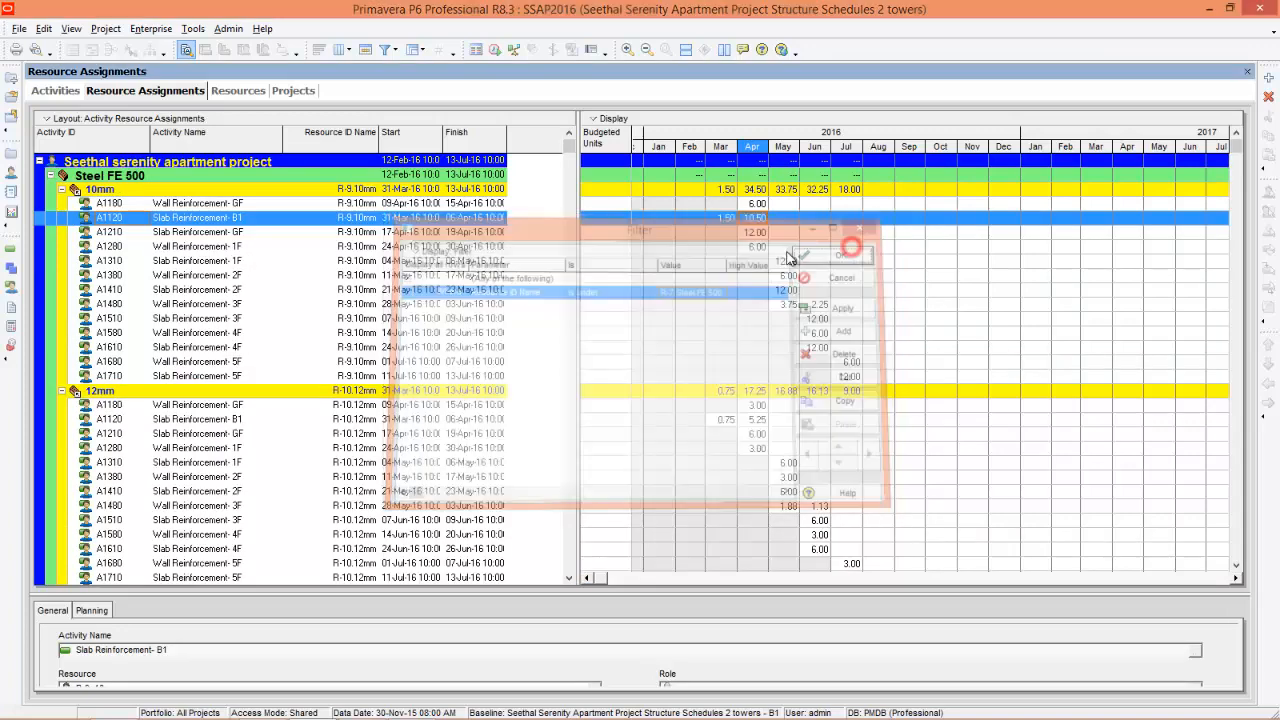
Review the monthly budgeted units of the steel bar resources from 10mm through 32mm under Steel FE 500
left_click(100, 189)
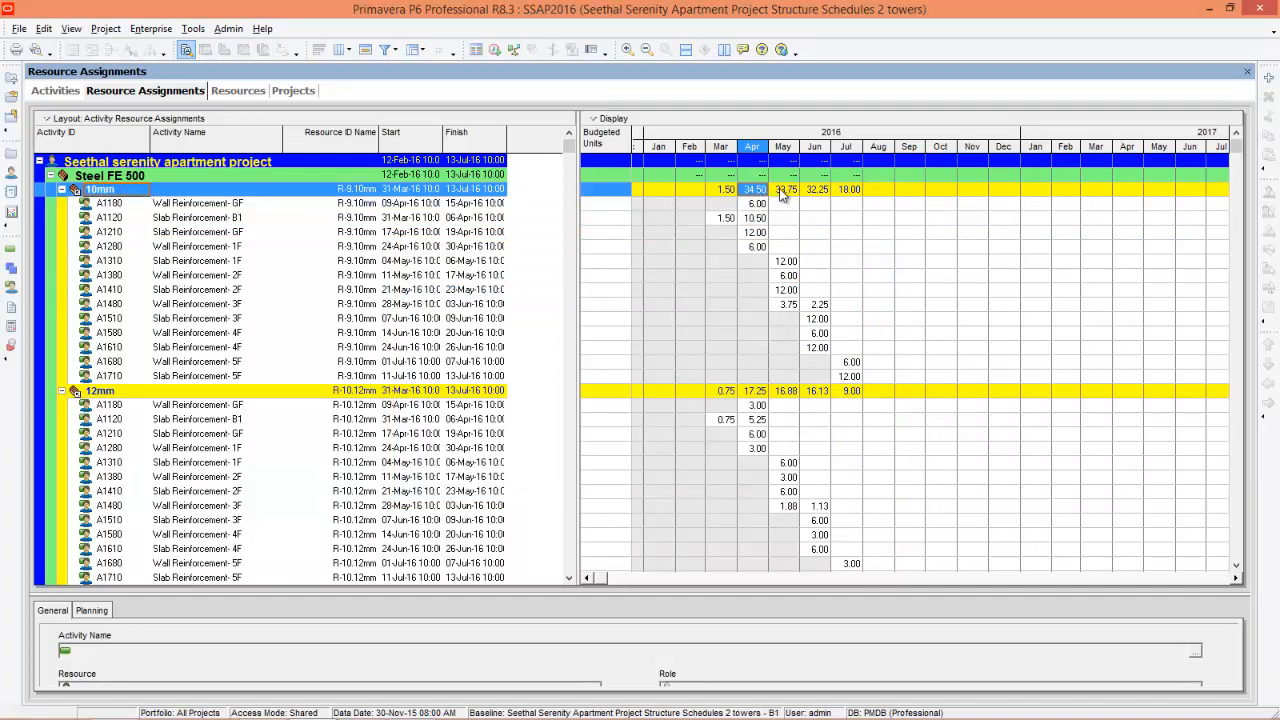
left_click(112, 392)
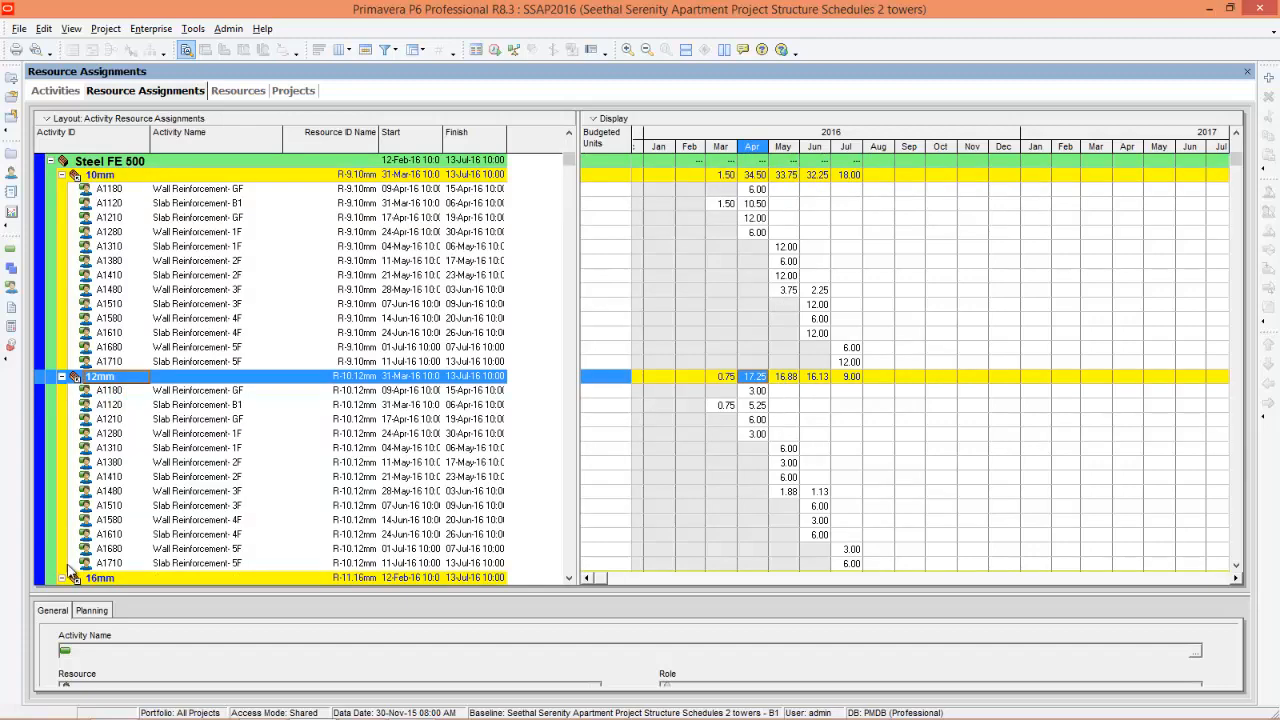
left_click(130, 580)
scroll(140, 578, "down", 7)
scroll(147, 569, "down", 4)
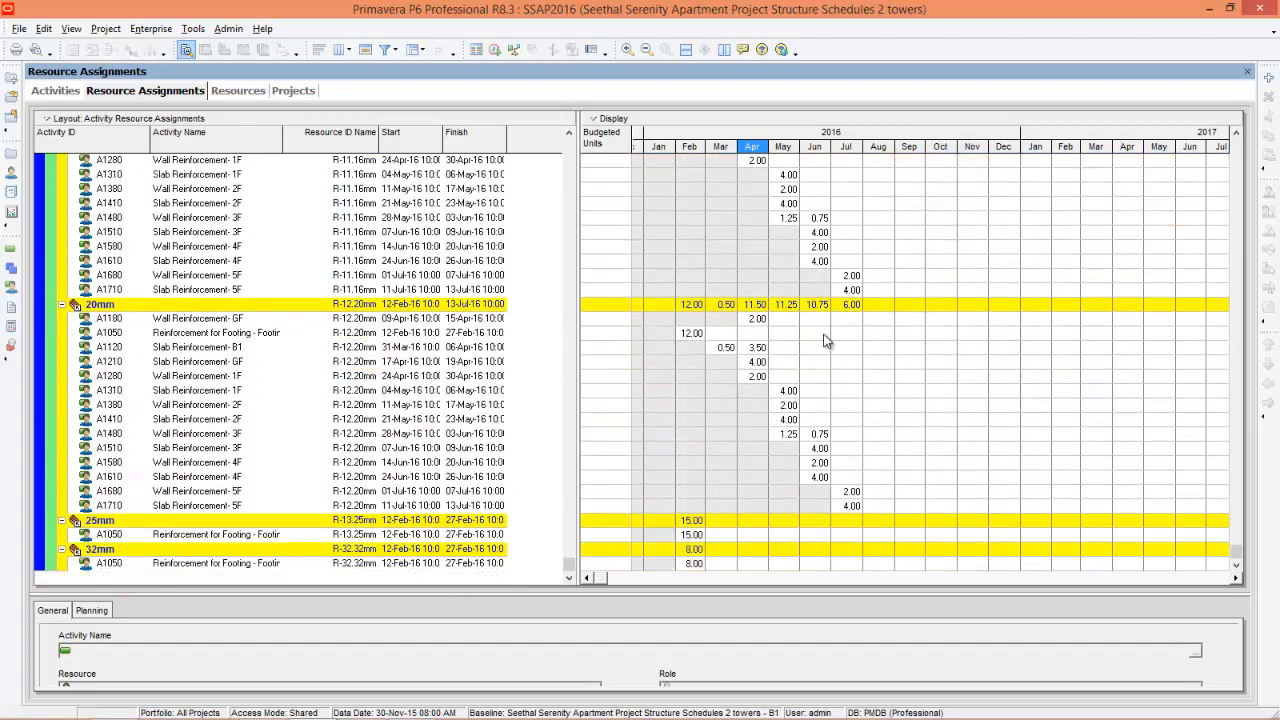
scroll(349, 389, "up", 1)
scroll(349, 392, "up", 11)
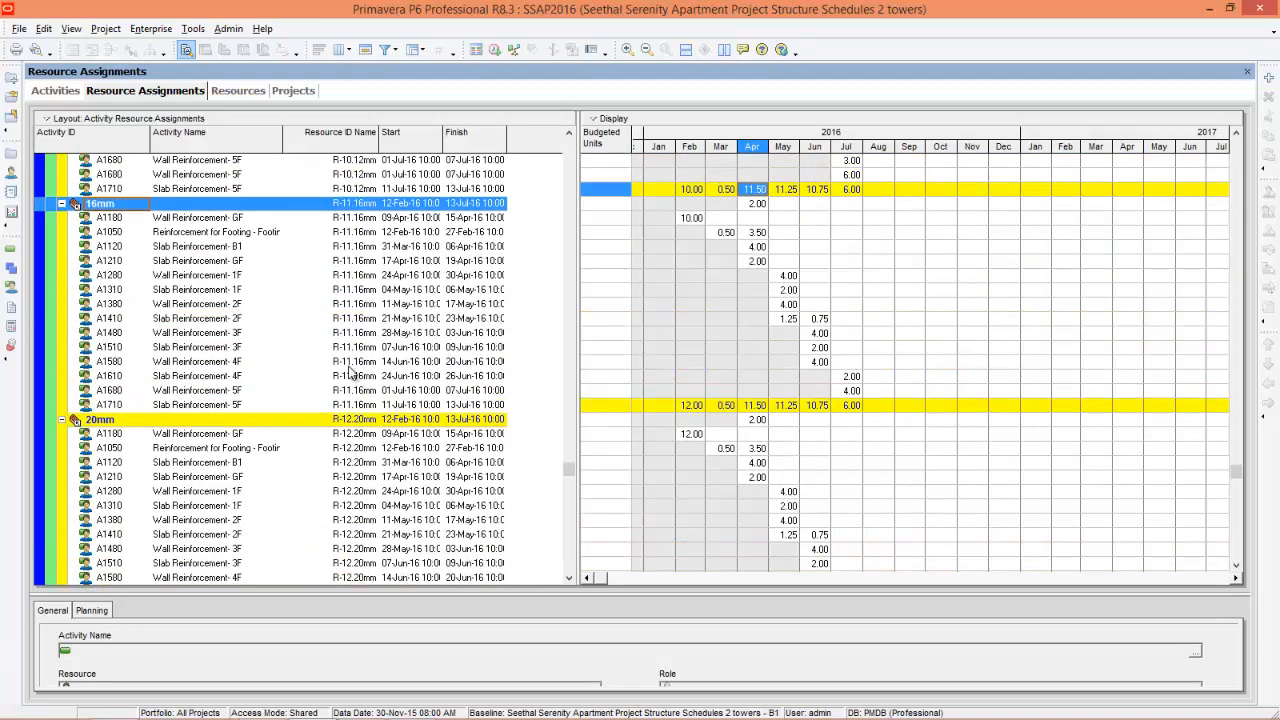
scroll(349, 372, "up", 1)
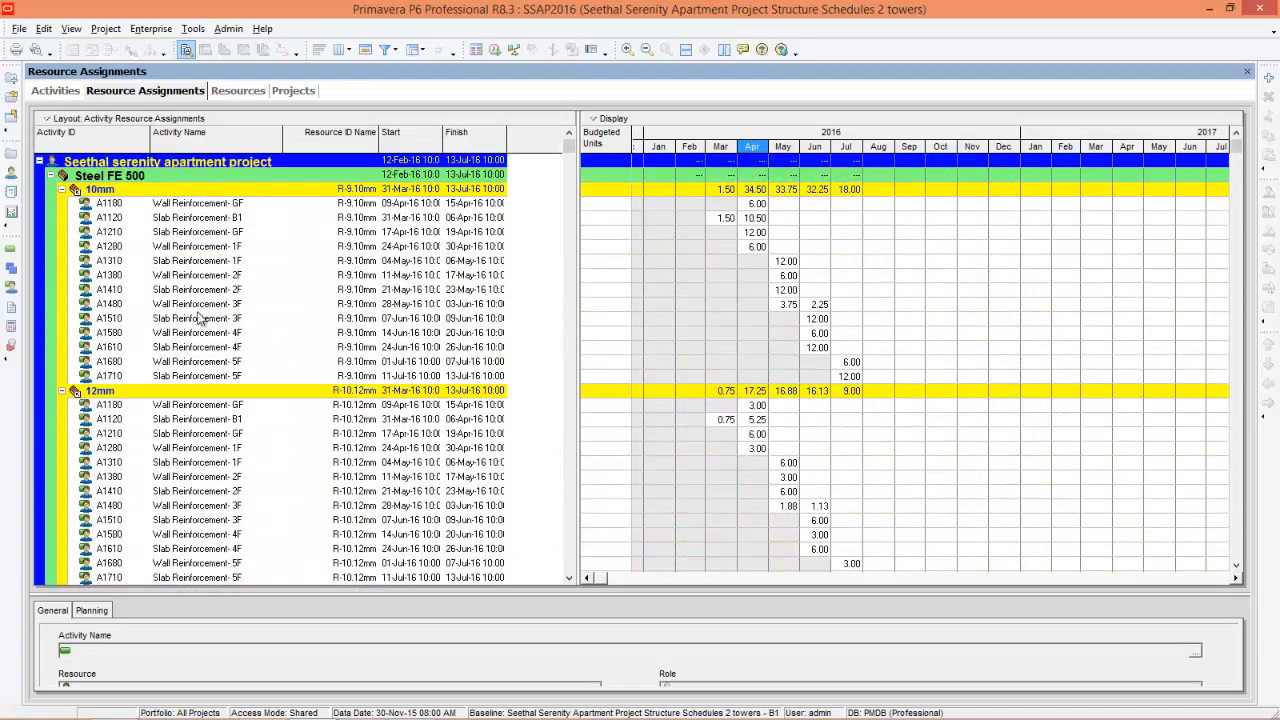
Preview the printout of the Steel FE 500 assignments and set its page to A3 paper in landscape orientation
left_click(19, 28)
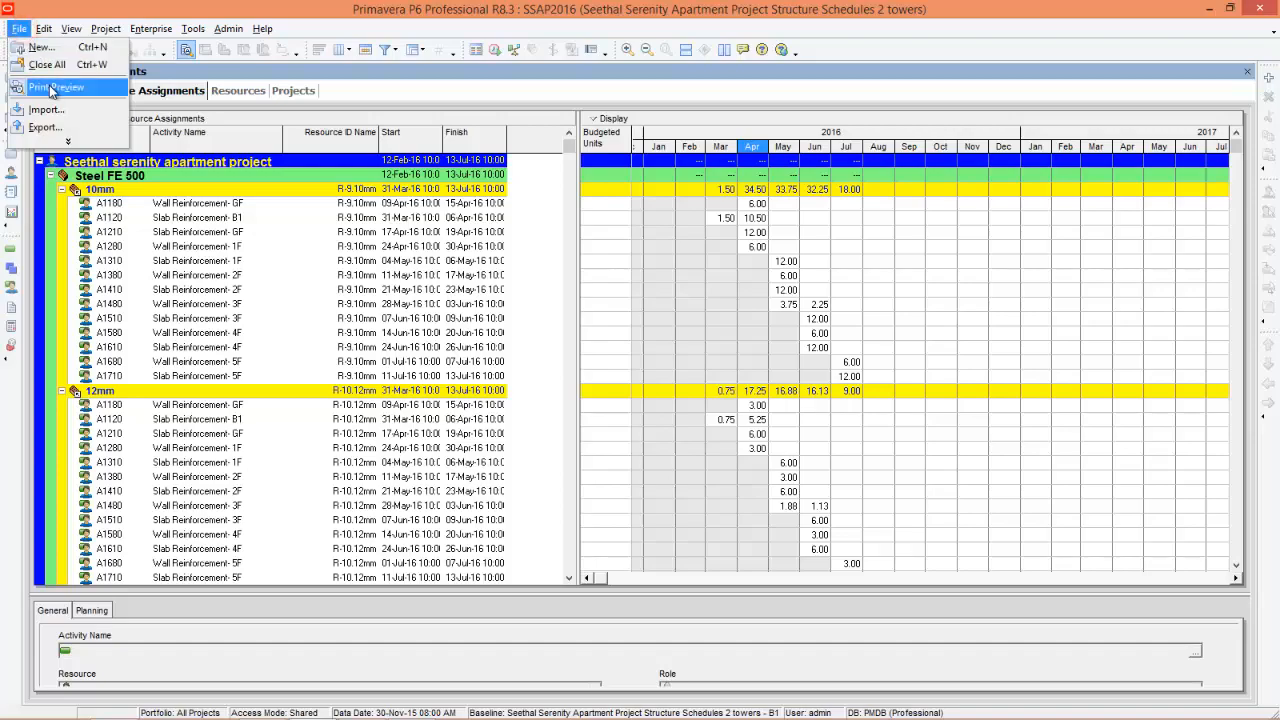
left_click(48, 88)
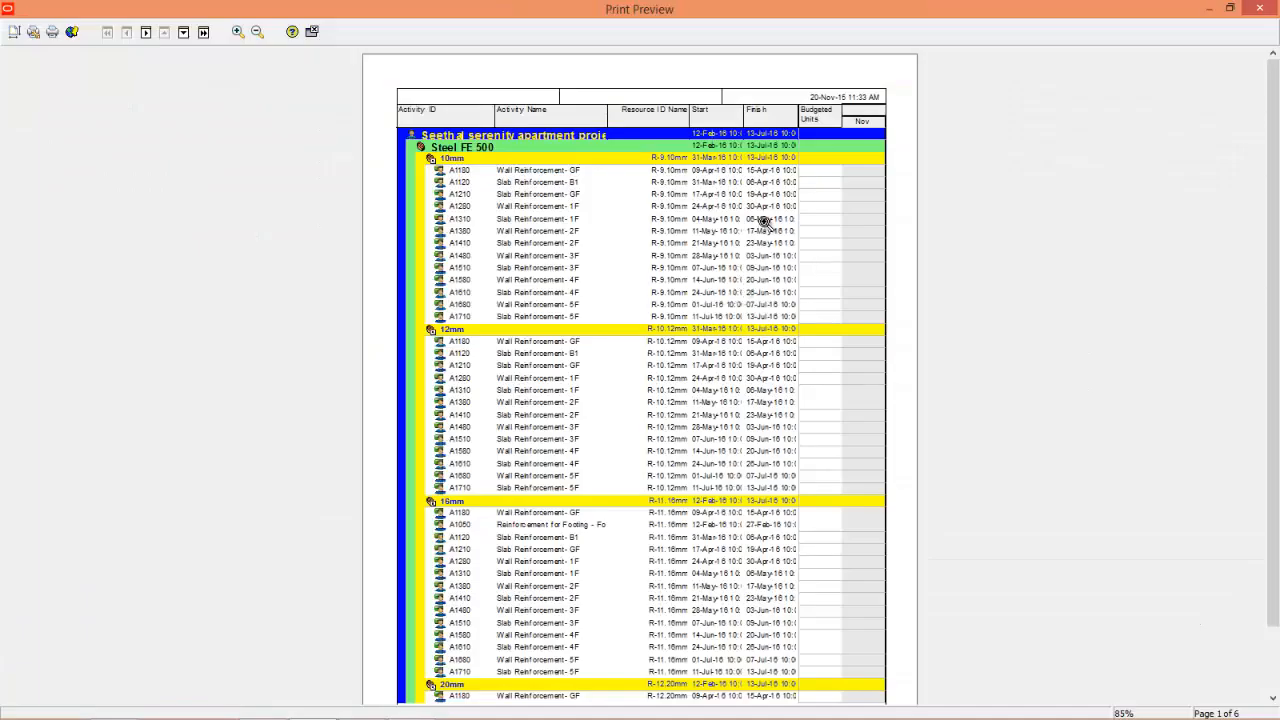
left_click(14, 31)
left_click(506, 458)
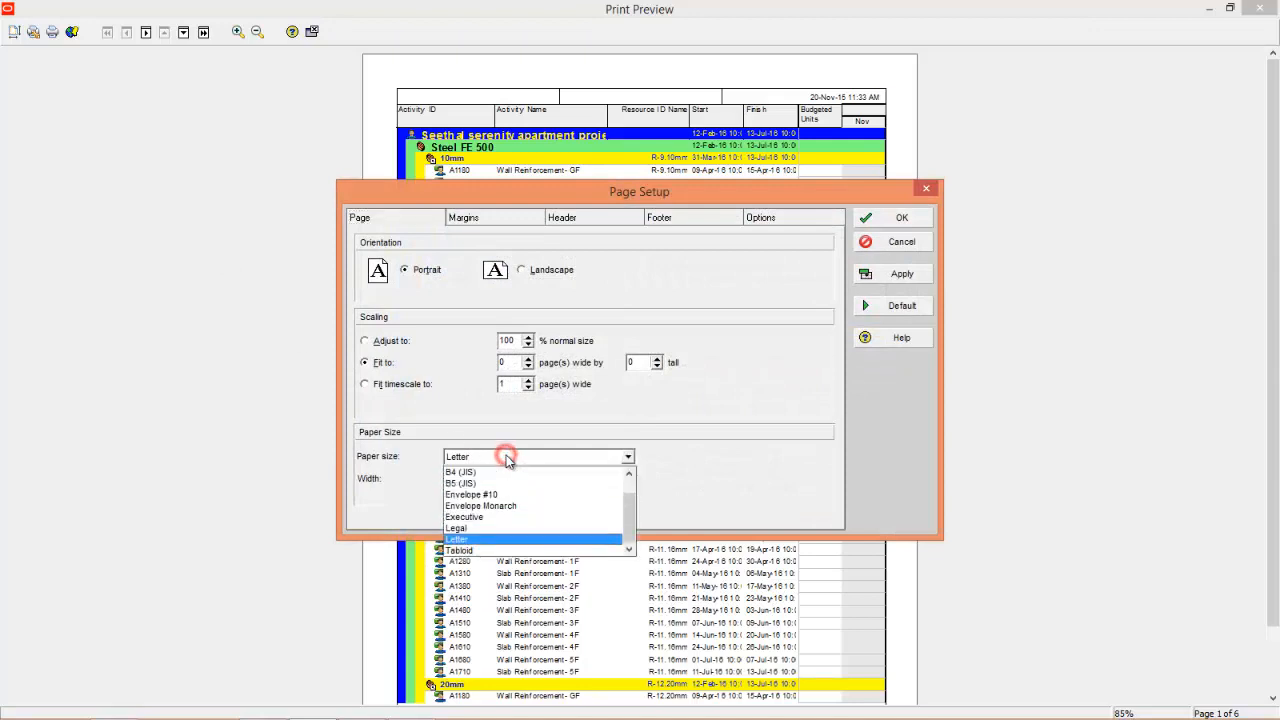
scroll(605, 517, "up", 2)
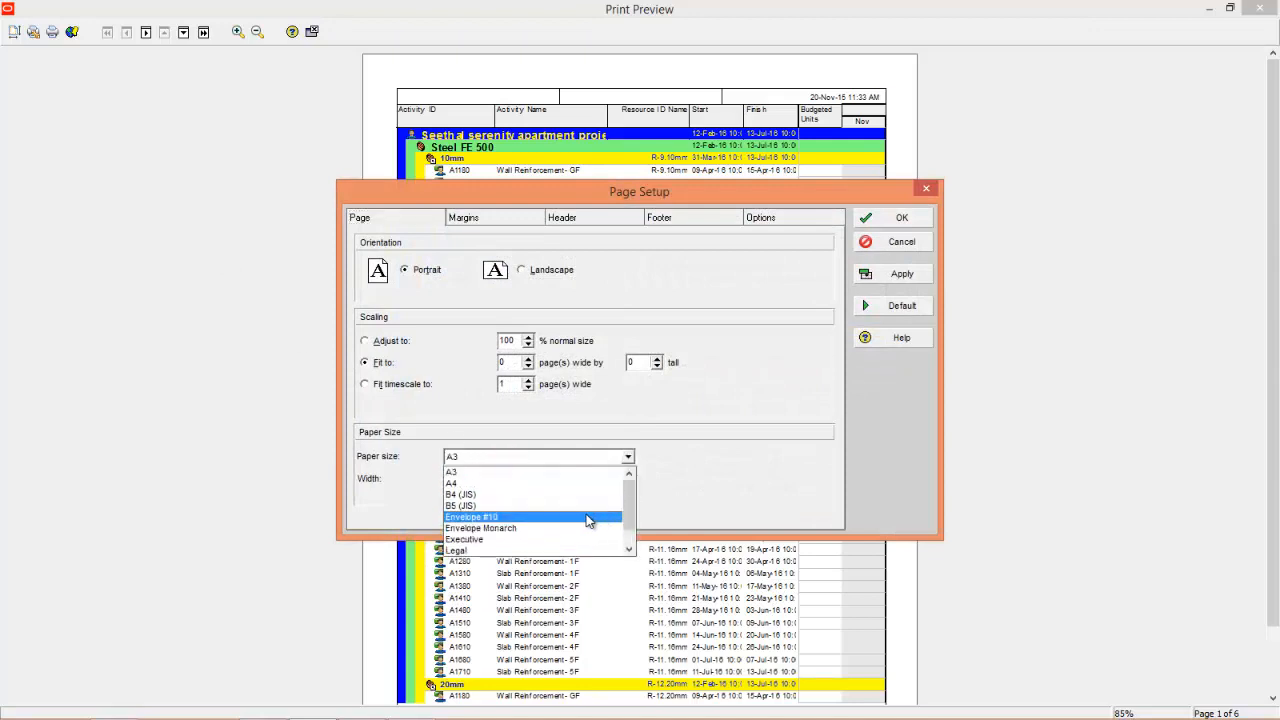
left_click(489, 472)
left_click(524, 271)
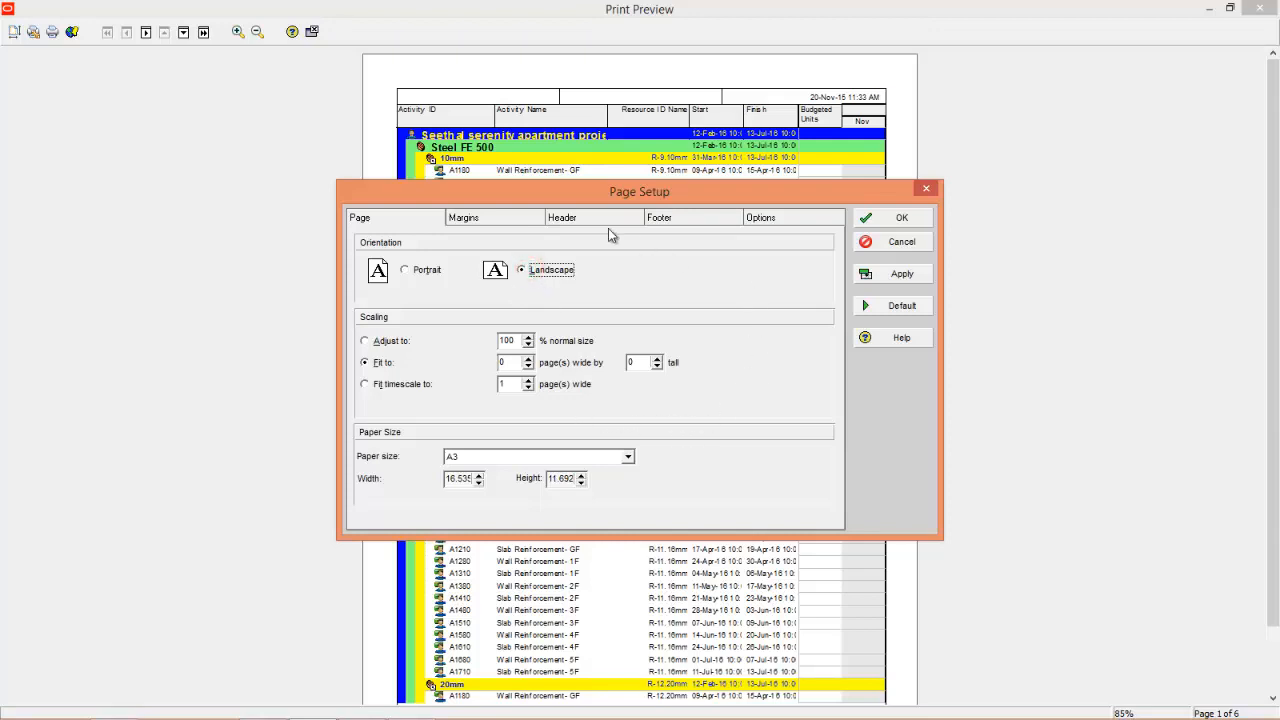
Set the printout's timescale start to the custom date 01-Nov-15 08:00 AM in the page setup options
left_click(798, 218)
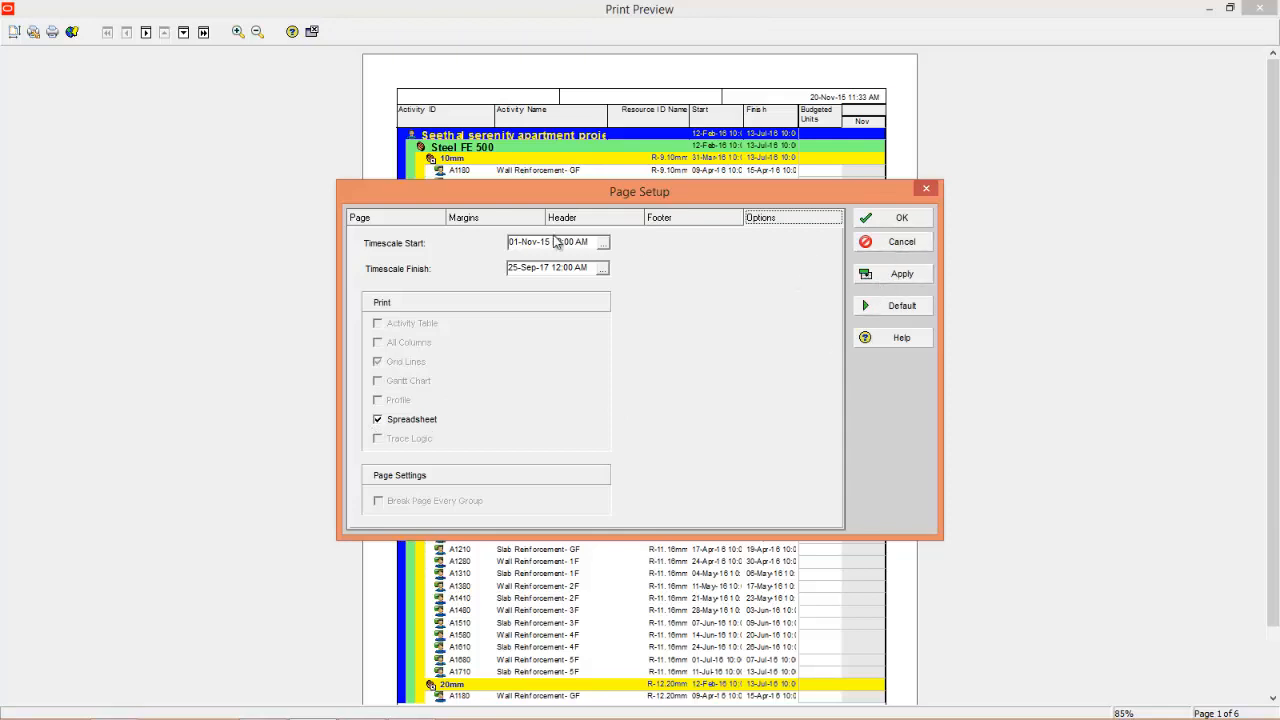
left_click(604, 246)
left_click(642, 376)
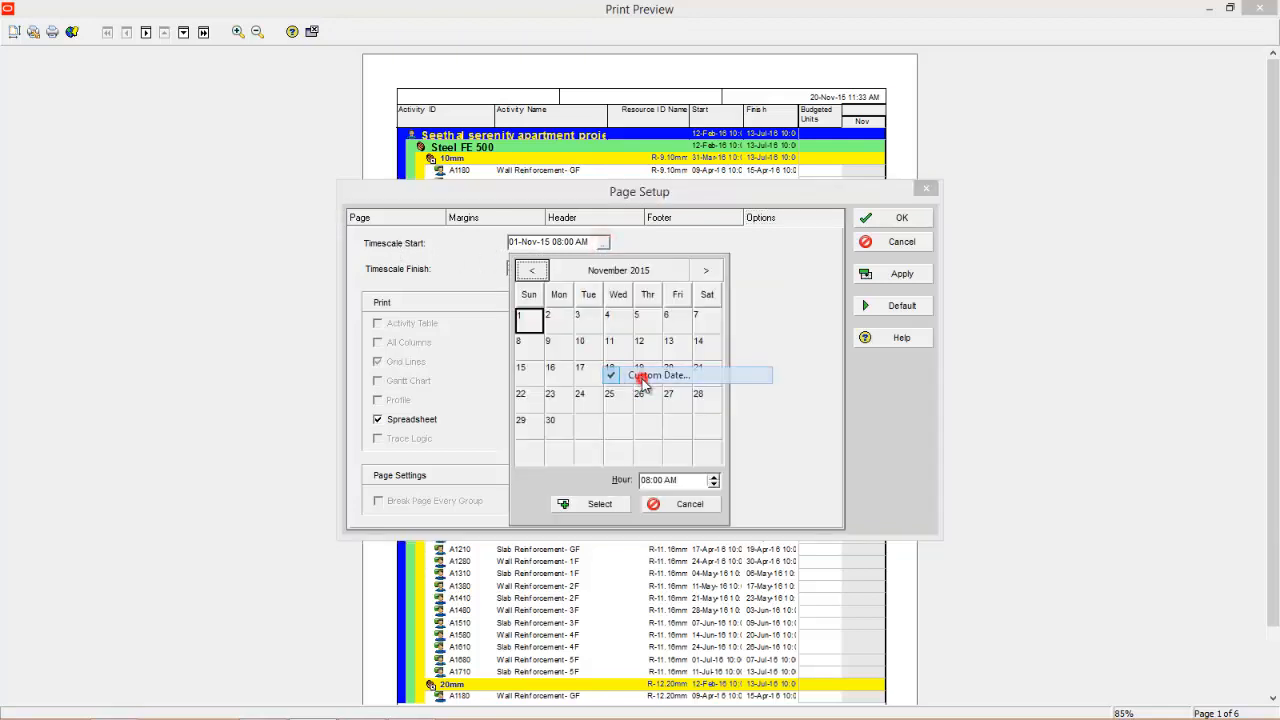
double_click(529, 316)
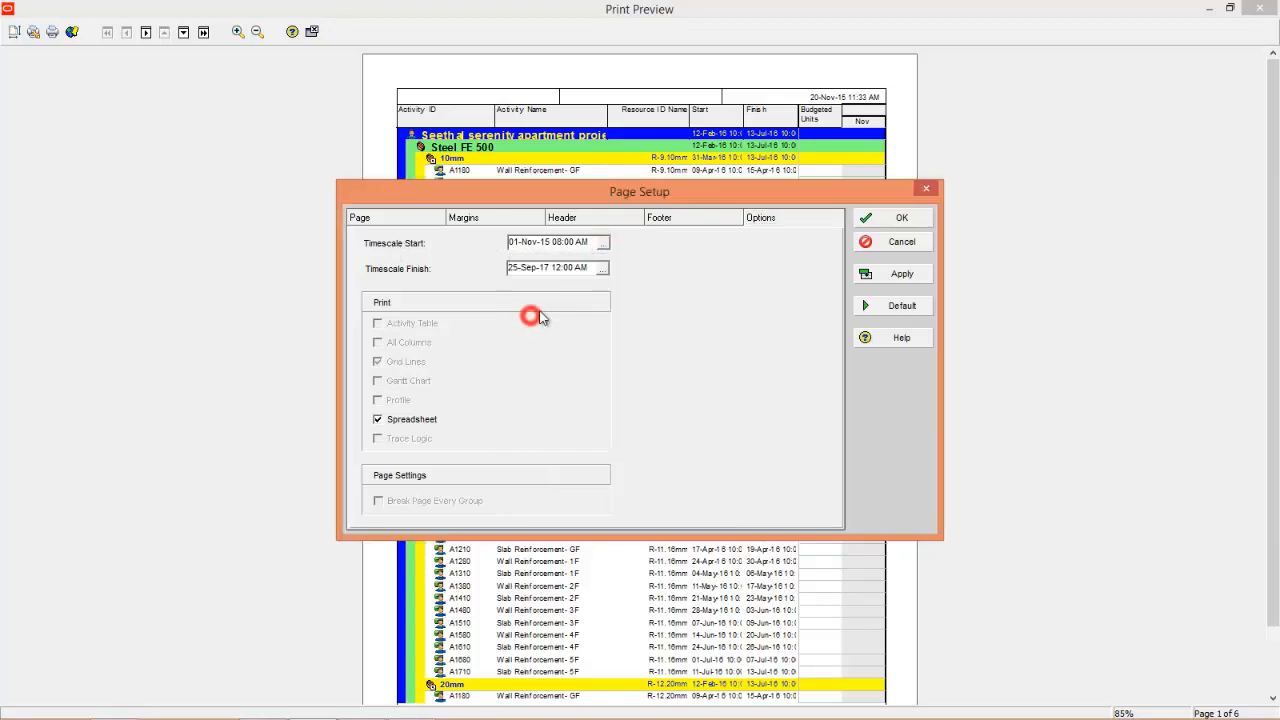
Set the printout's timescale finish to the custom date 01-Feb-17 12:00 AM, apply the page setup and close the print preview
left_click(602, 269)
left_click(645, 400)
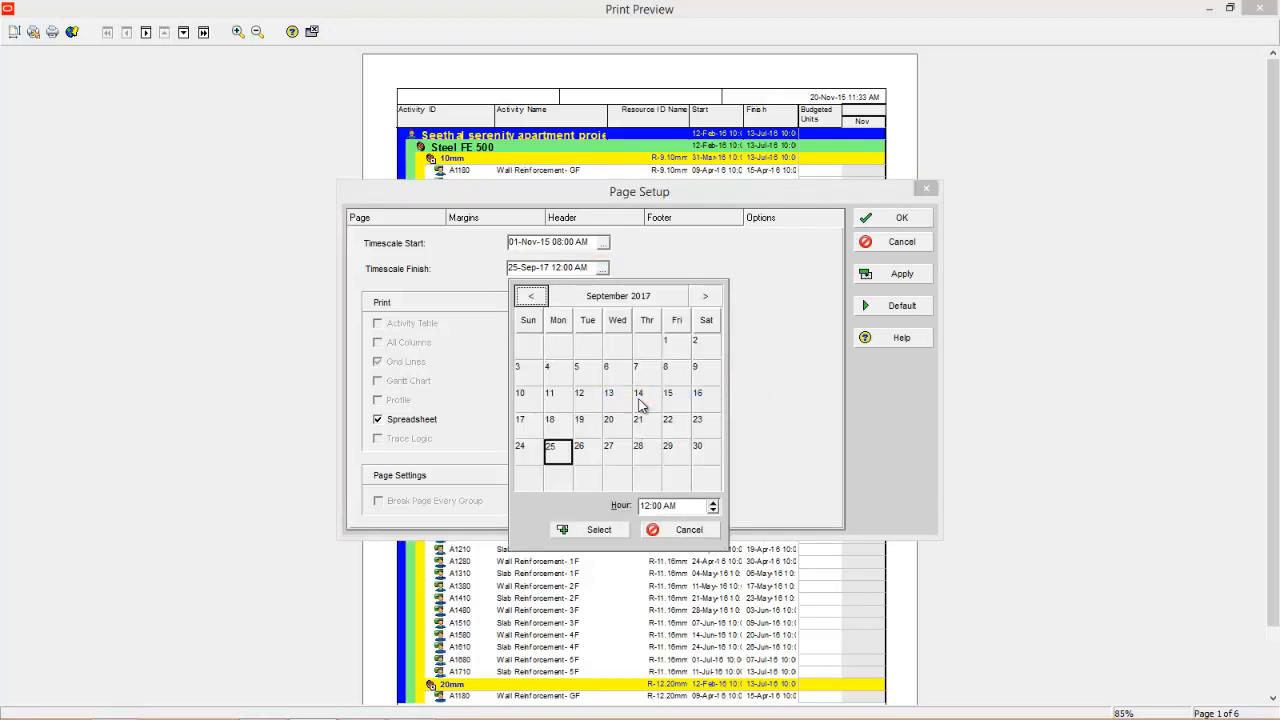
left_click(705, 298)
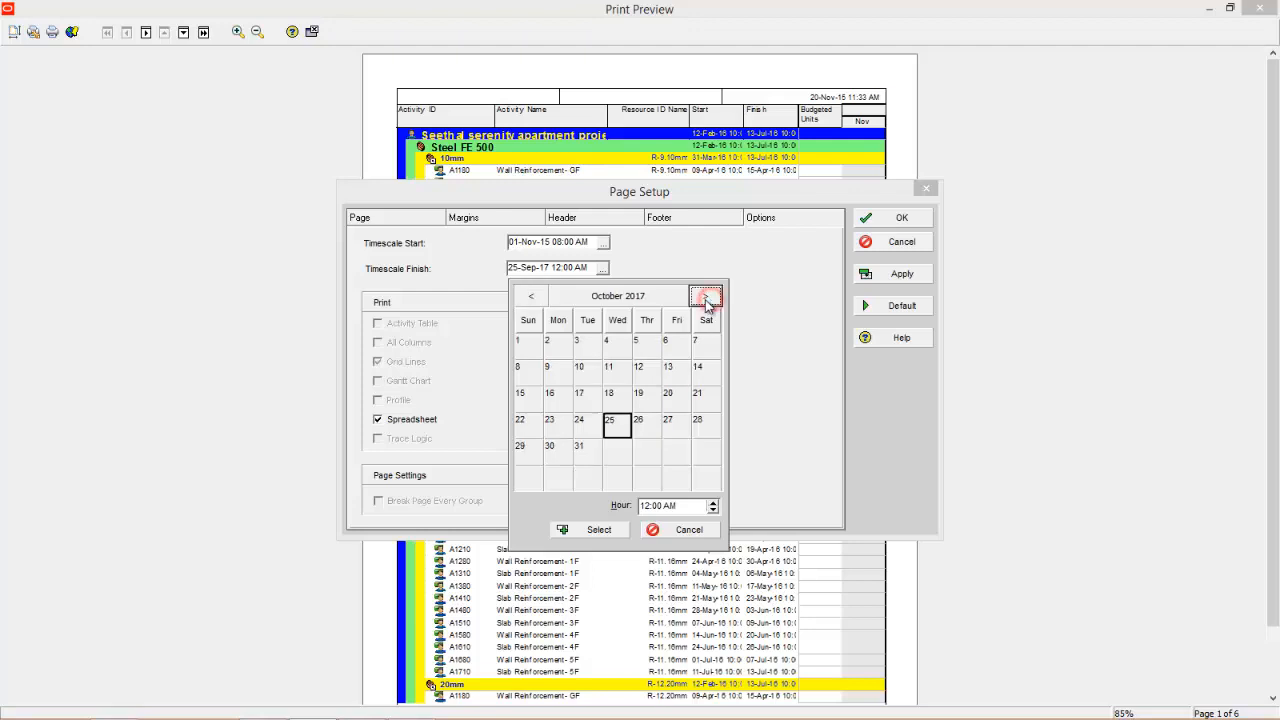
left_click(531, 298)
left_click(531, 298)
left_click(531, 298)
left_click(531, 298)
left_click(531, 298)
left_click(531, 298)
left_click(531, 298)
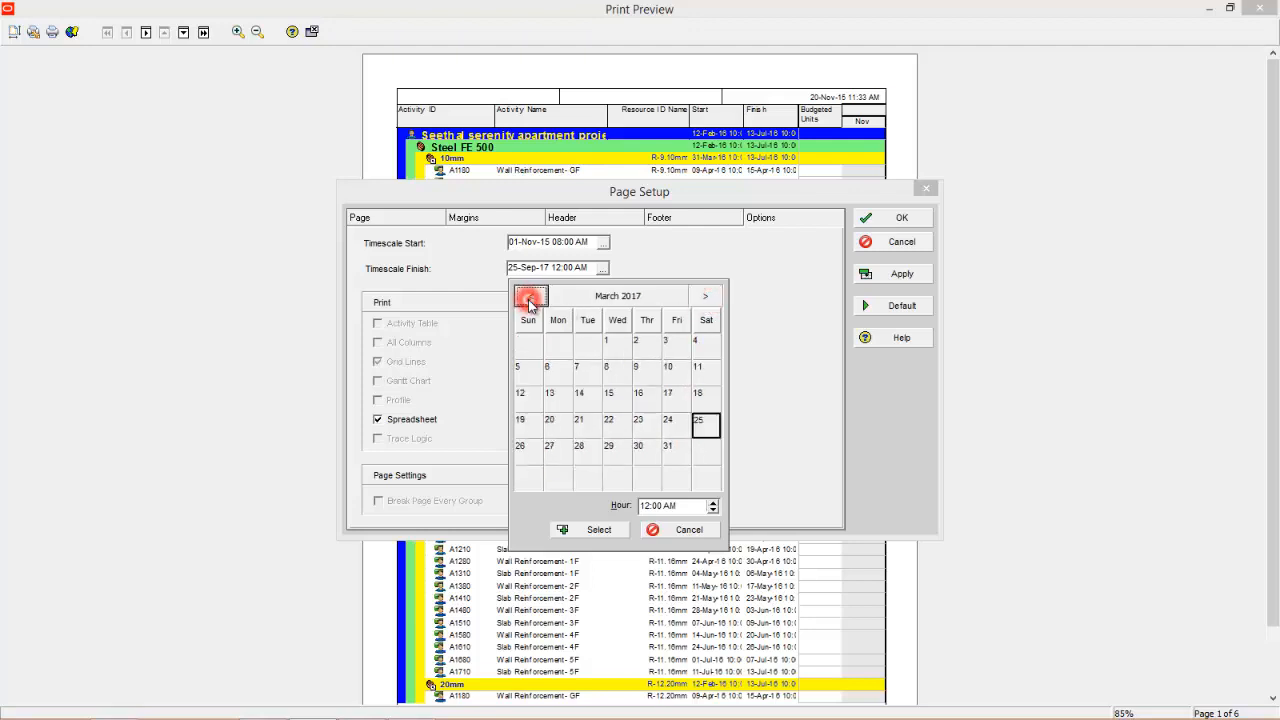
left_click(531, 298)
double_click(614, 341)
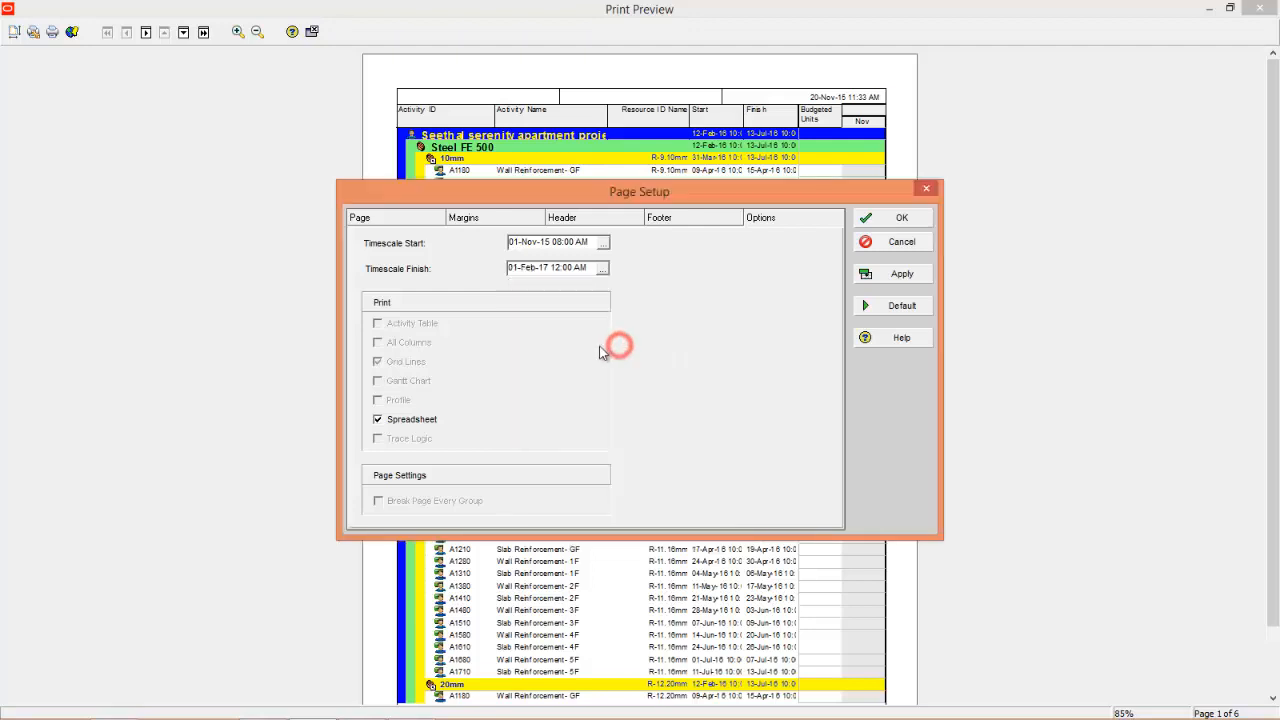
left_click(878, 273)
left_click(890, 220)
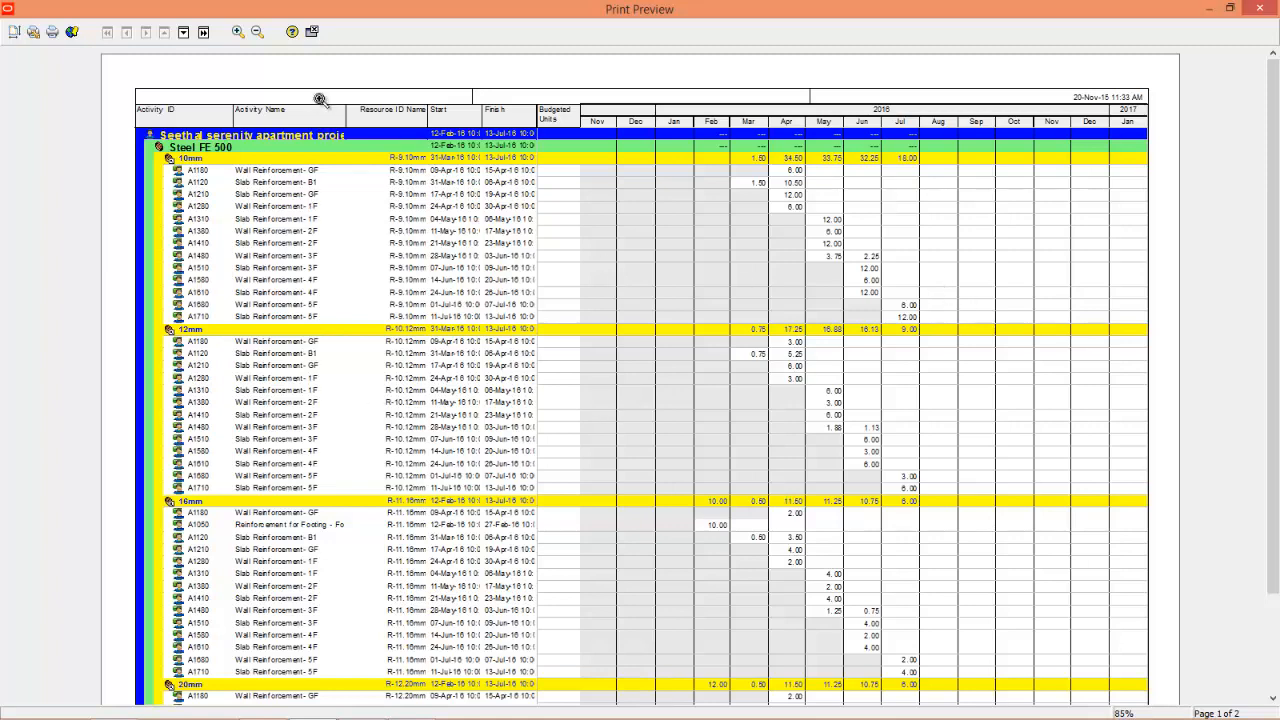
left_click(311, 32)
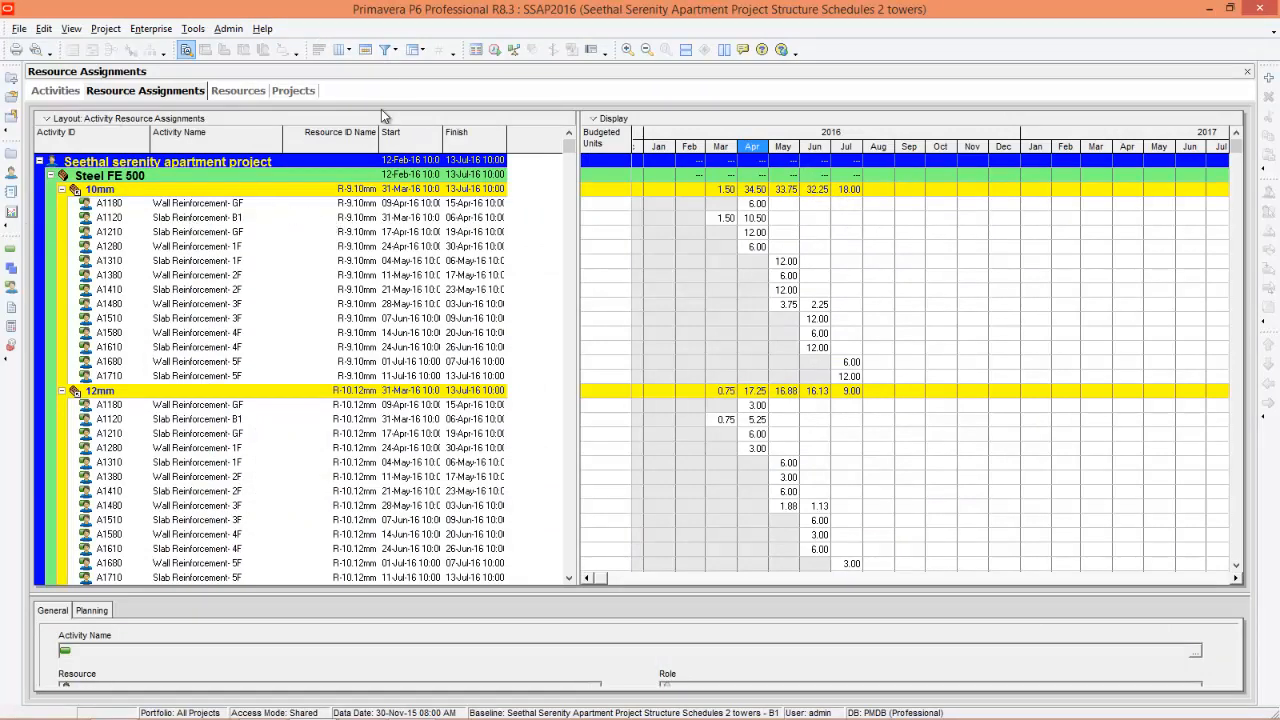
Delete the Resource ID Name condition for R-7 Steel FE 500 from the assignment filter and apply the change
left_click(394, 53)
left_click(418, 80)
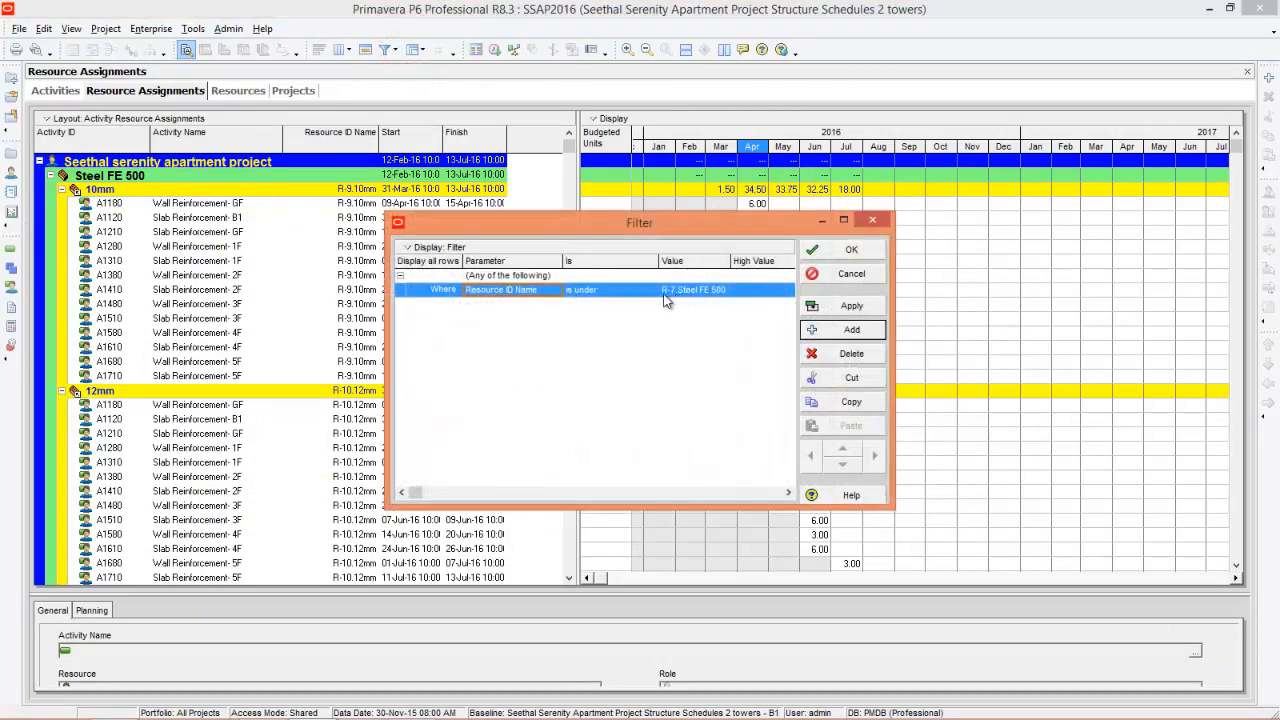
left_click(845, 354)
left_click(603, 396)
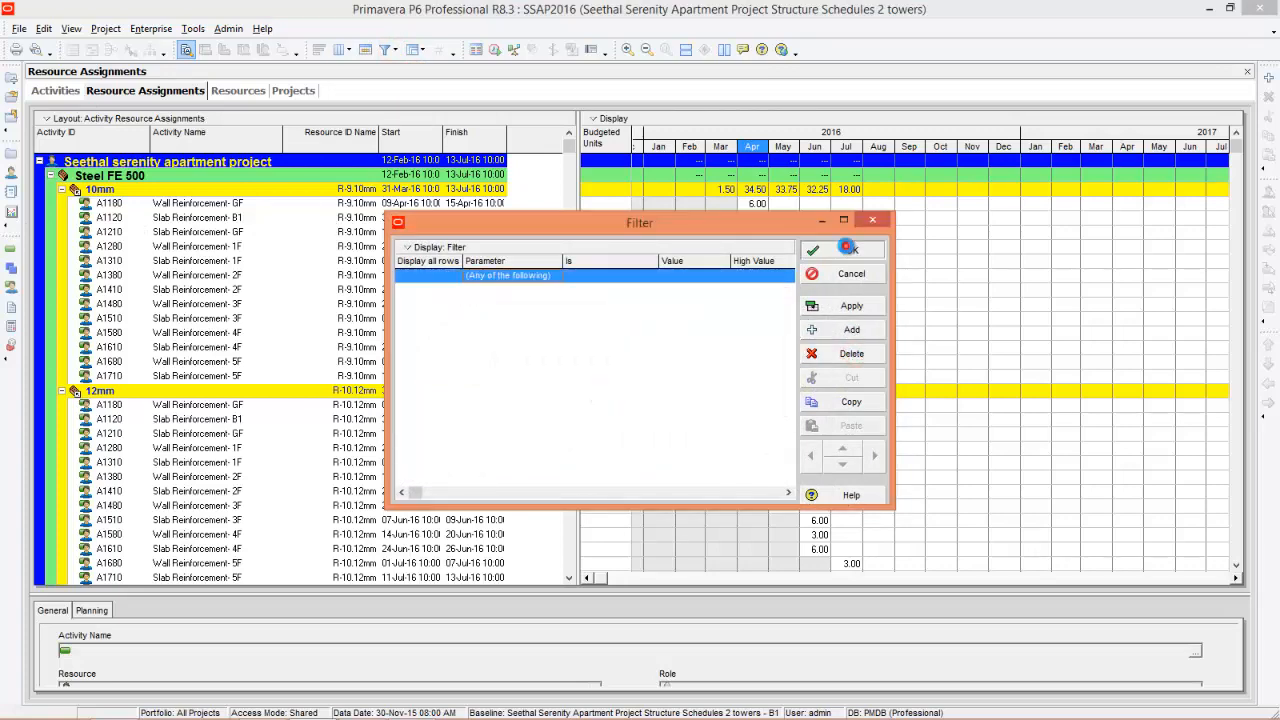
left_click(851, 250)
Review the unfiltered assignments and their monthly budgeted units from the concrete resources down to the Excavator
left_click(180, 246)
scroll(185, 252, "down", 7)
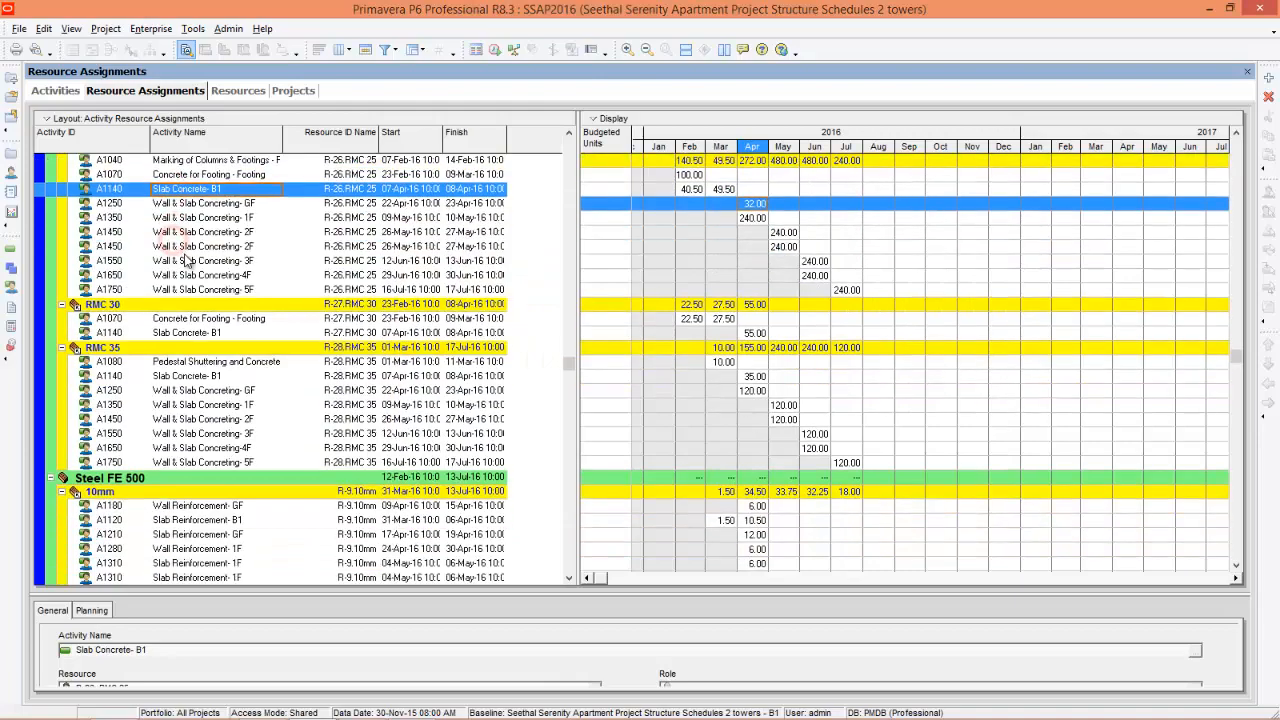
scroll(190, 259, "down", 10)
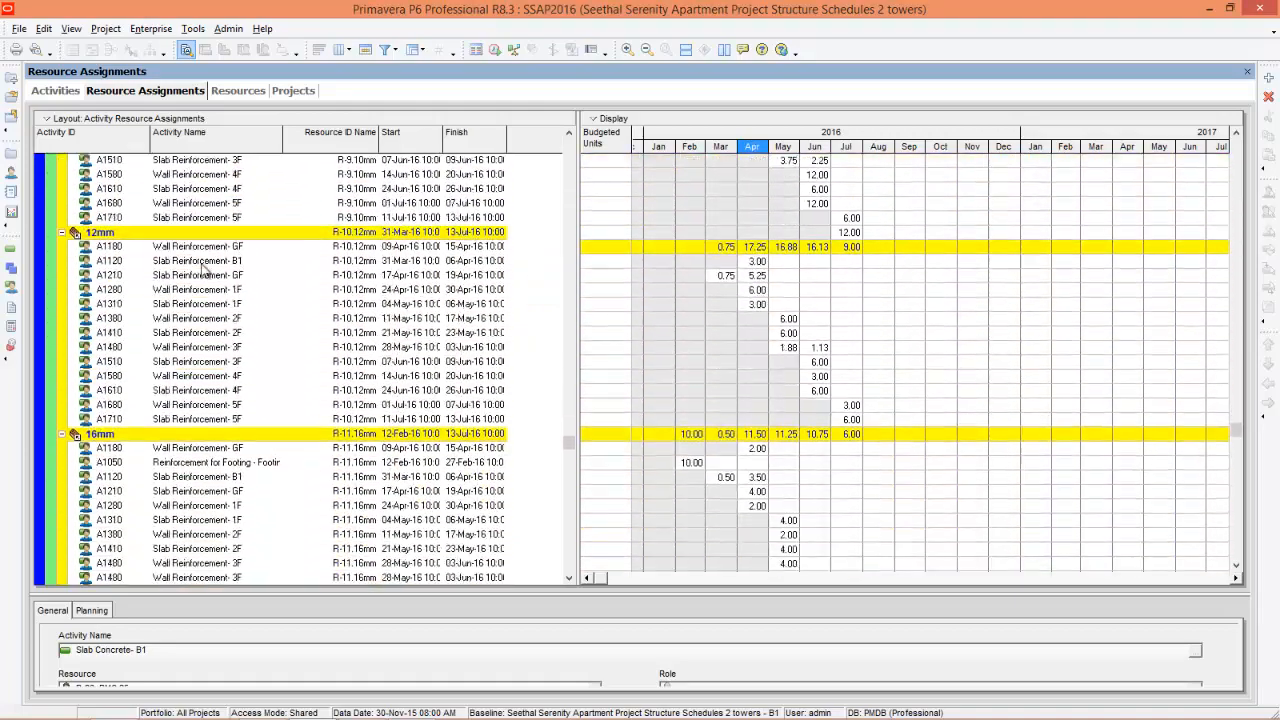
left_click(576, 478)
scroll(560, 532, "down", 11)
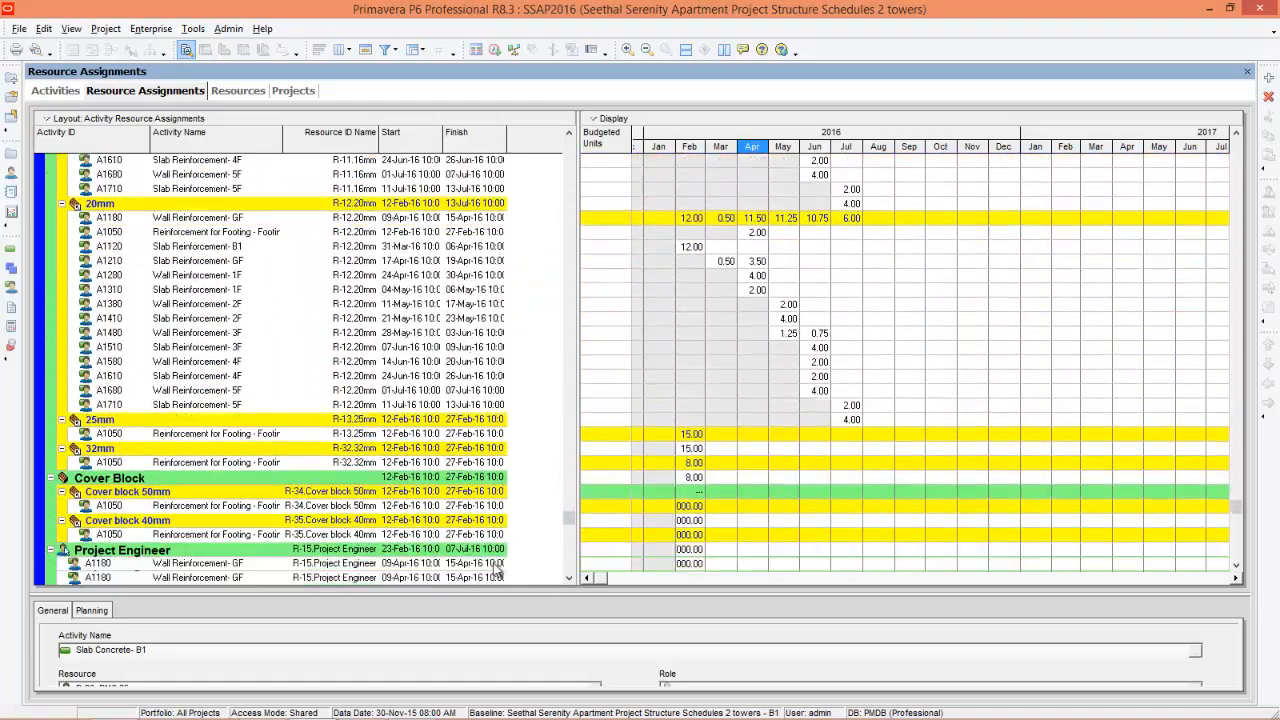
scroll(106, 376, "down", 1)
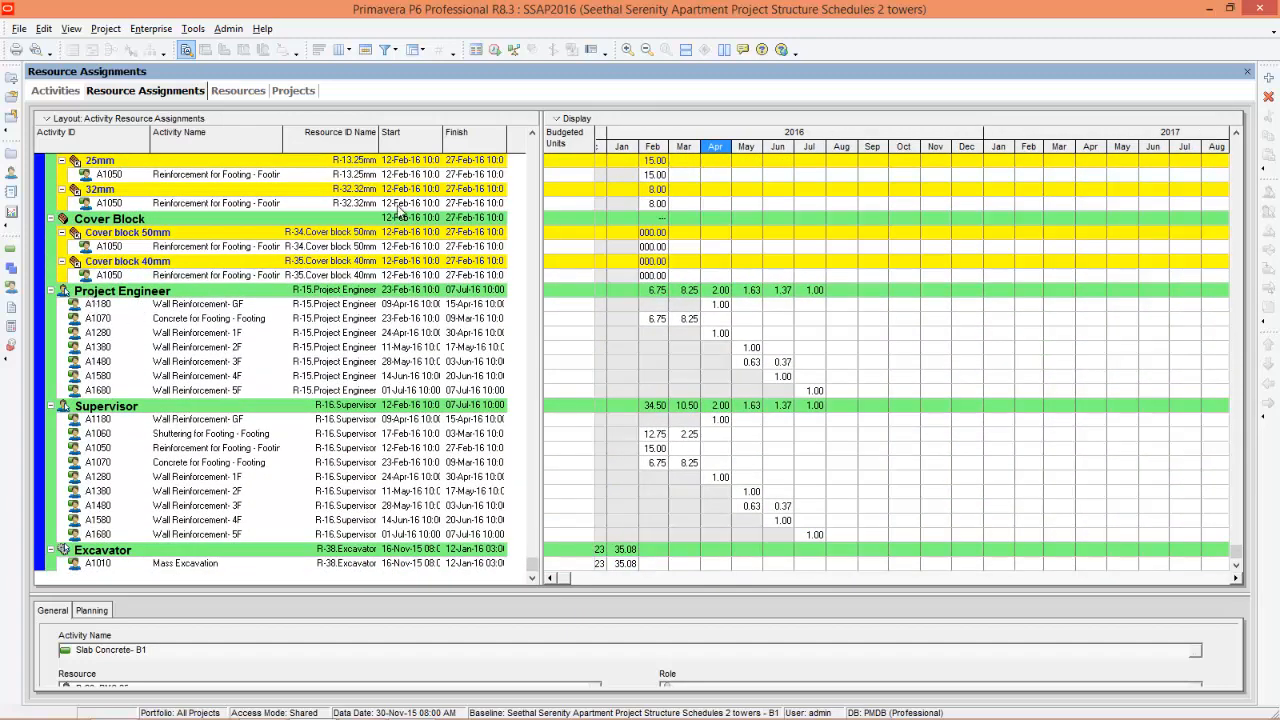
Filter the resource assignments to those whose Resource Type equals Material and check the filtered list
left_click(387, 49)
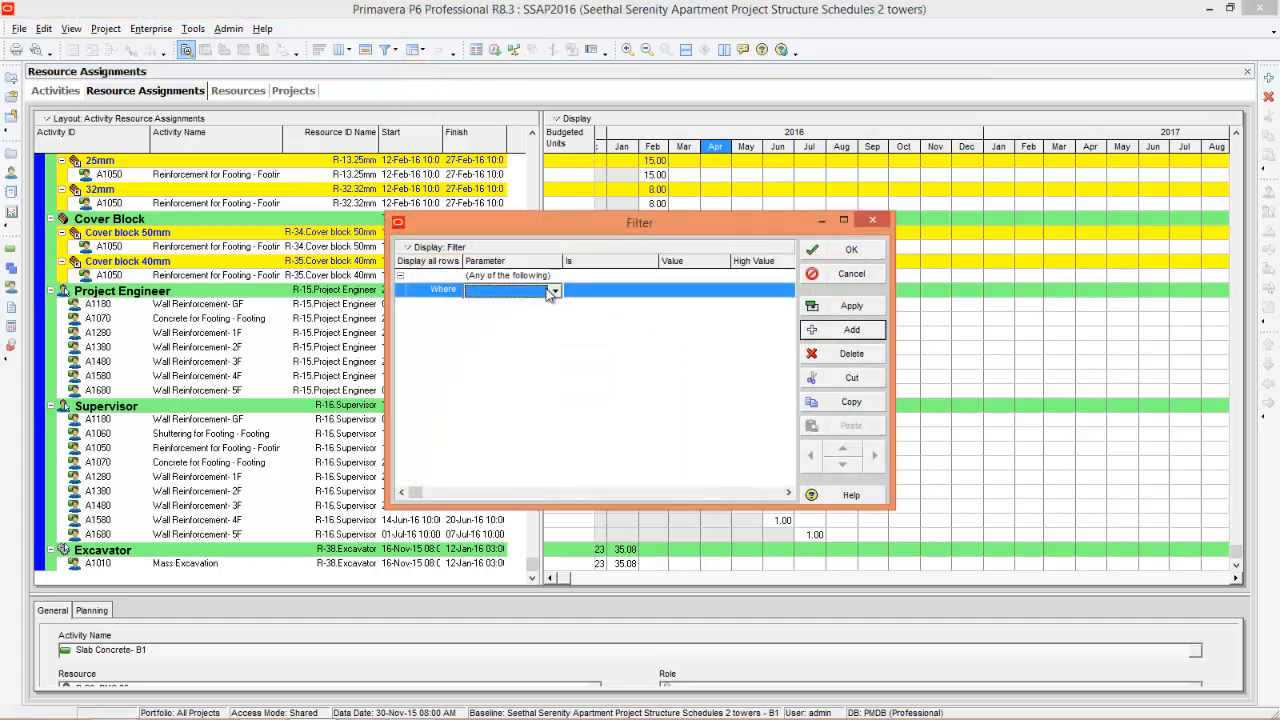
left_click(551, 292)
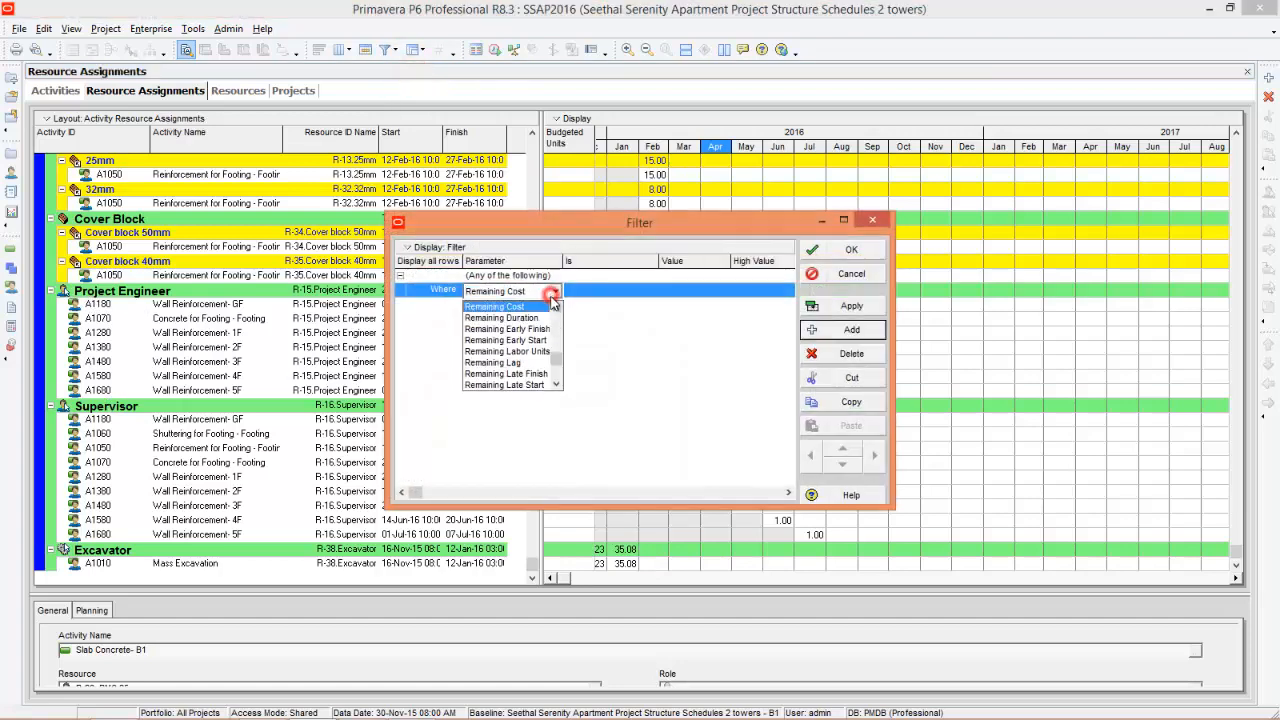
left_click(557, 386)
left_click(557, 386)
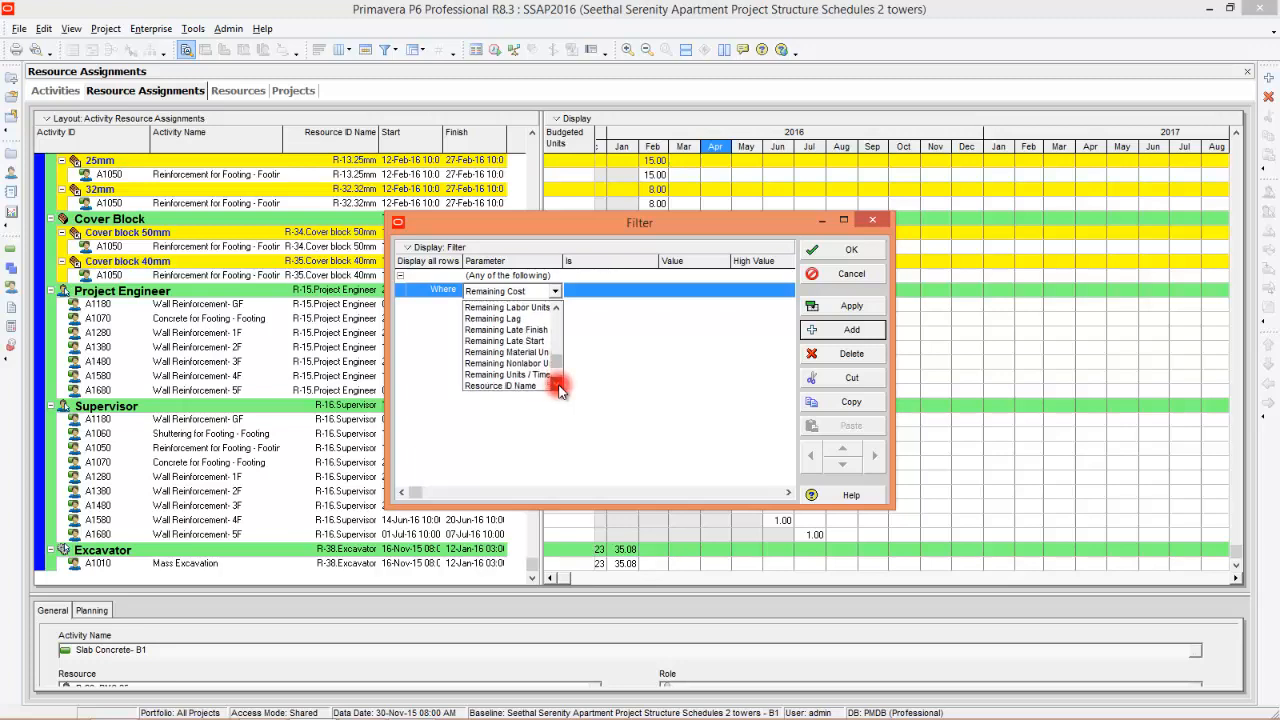
left_click(521, 339)
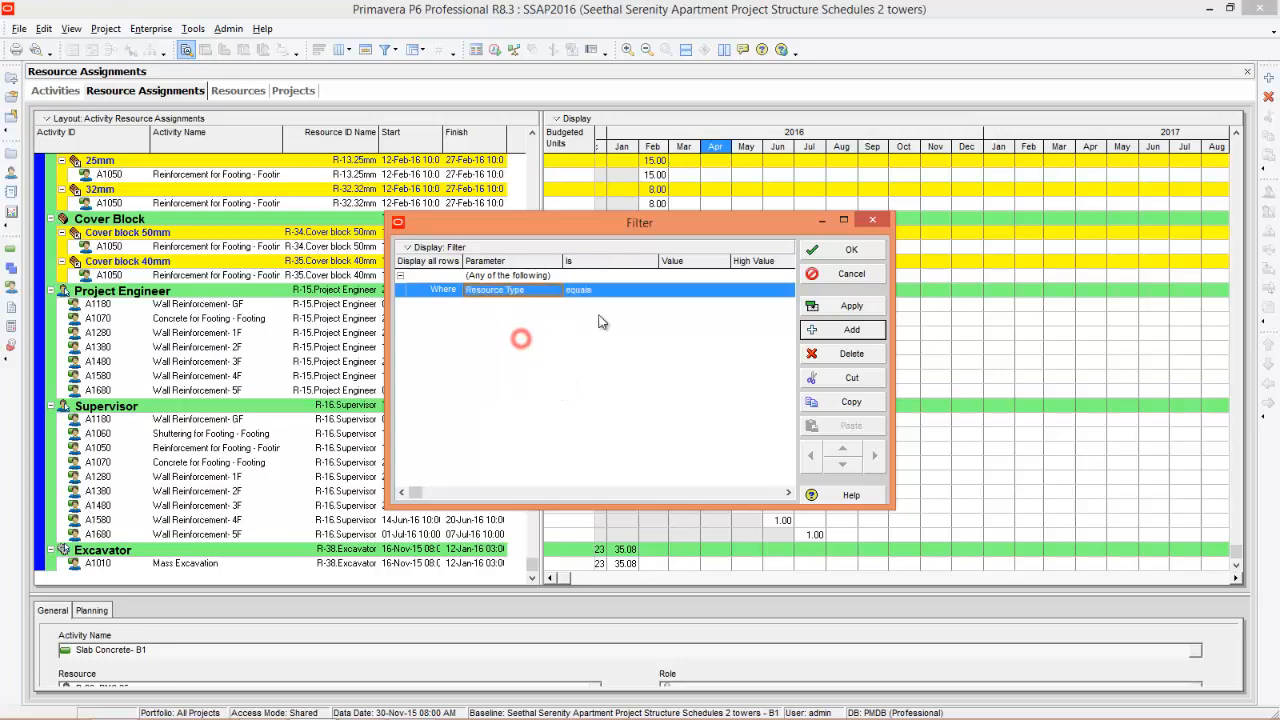
left_click(692, 291)
left_click(694, 320)
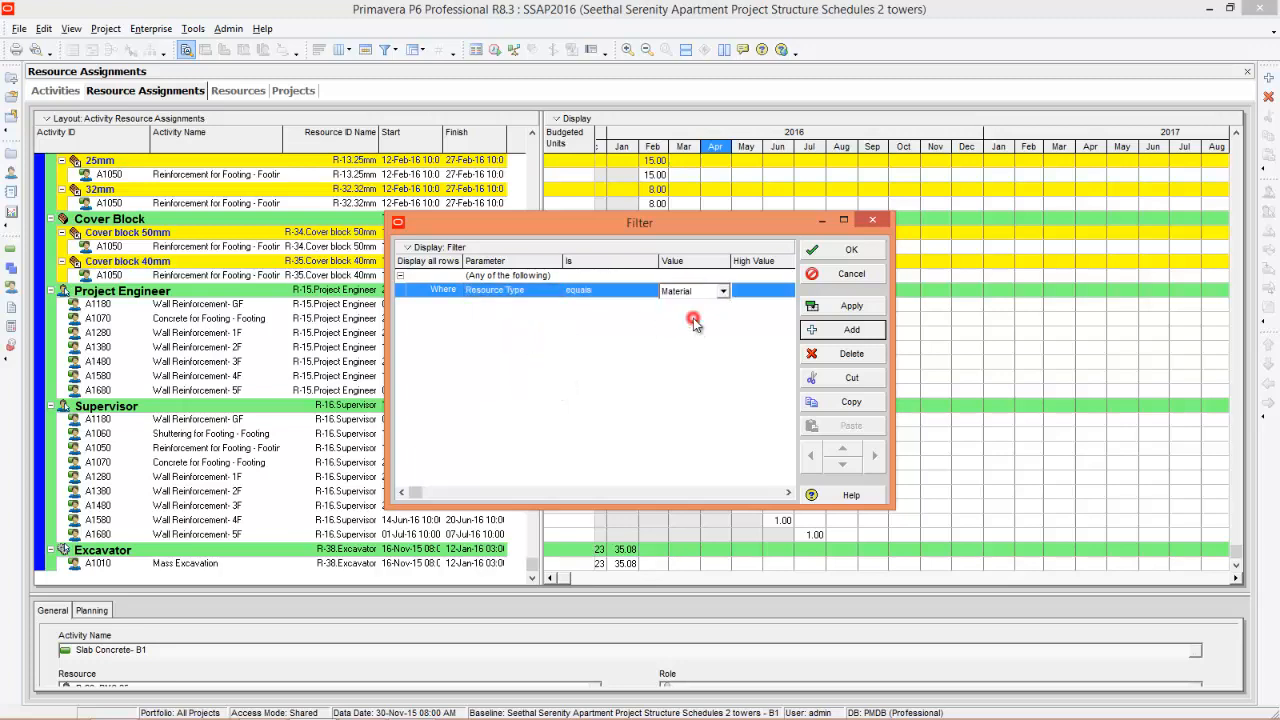
left_click(851, 250)
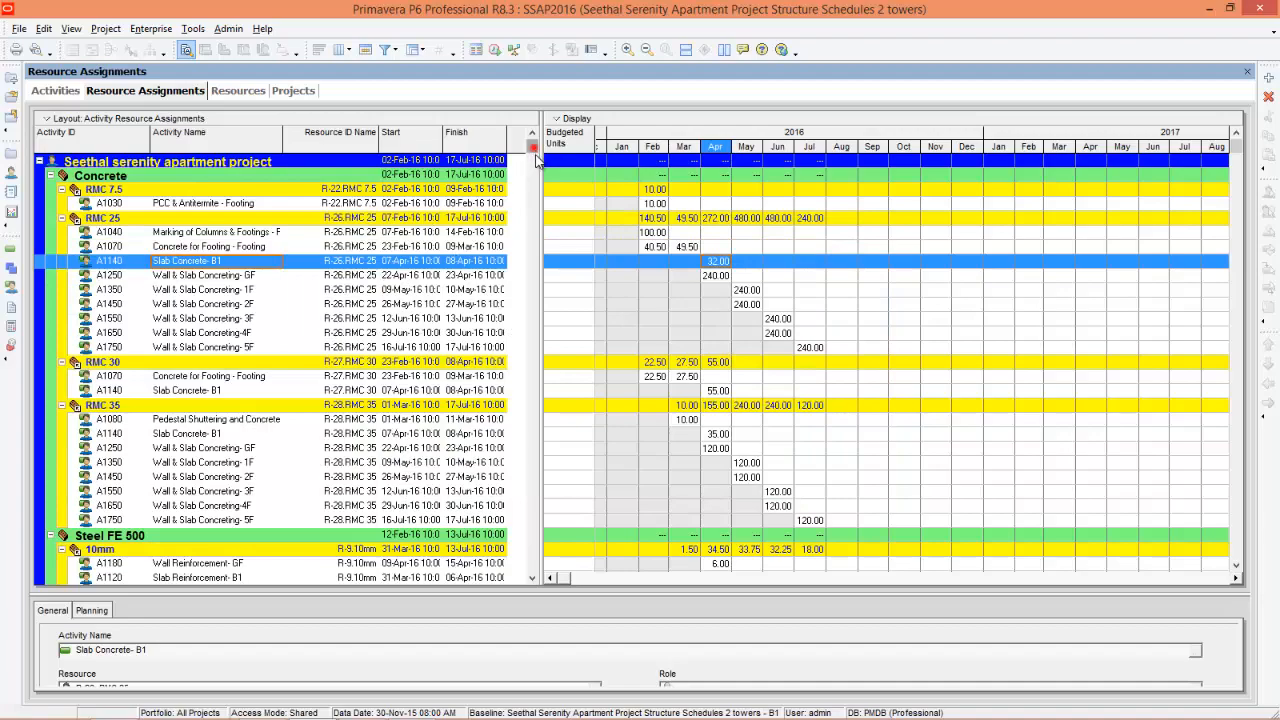
left_click_drag(537, 160, 540, 228)
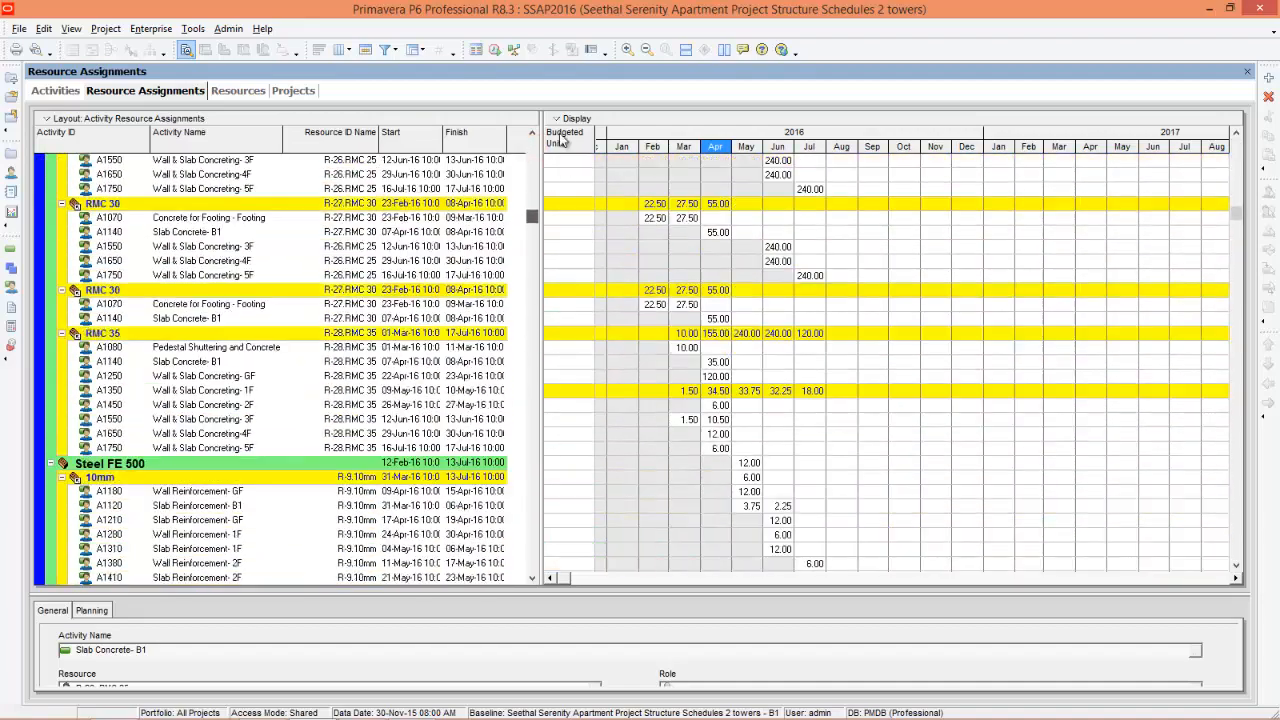
left_click_drag(560, 140, 880, 150)
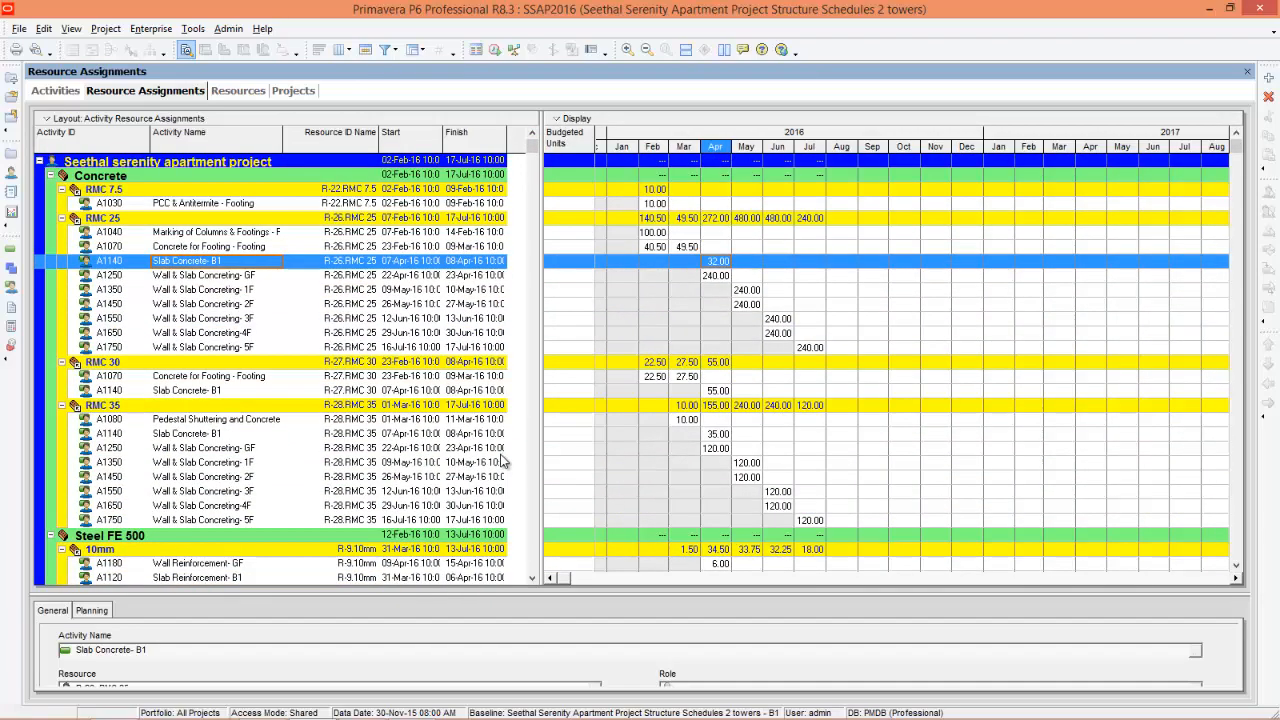